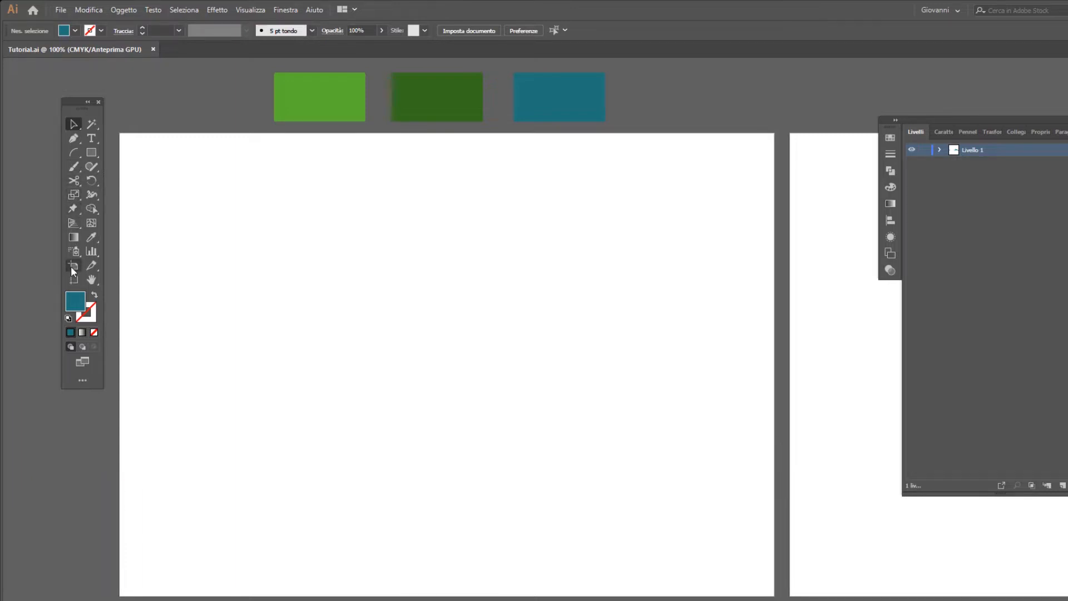
Step: Draw three narrow, overlapping teal triangles on the first artboard with the Pen tool, their thin tips spaced slightly apart
left_click(68, 138)
left_click(559, 203)
left_click(318, 351)
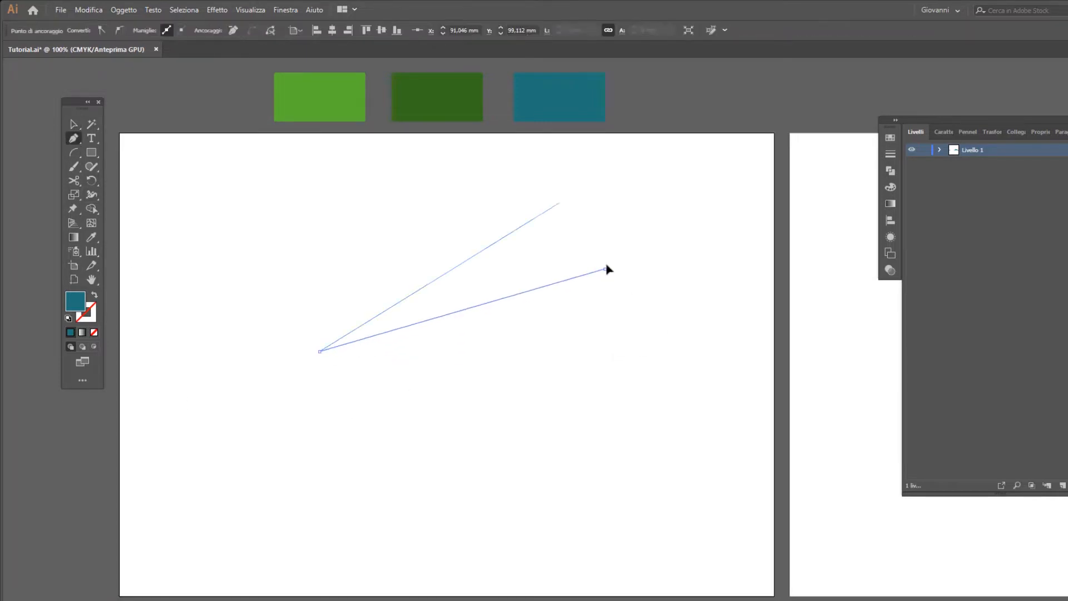
left_click(608, 268)
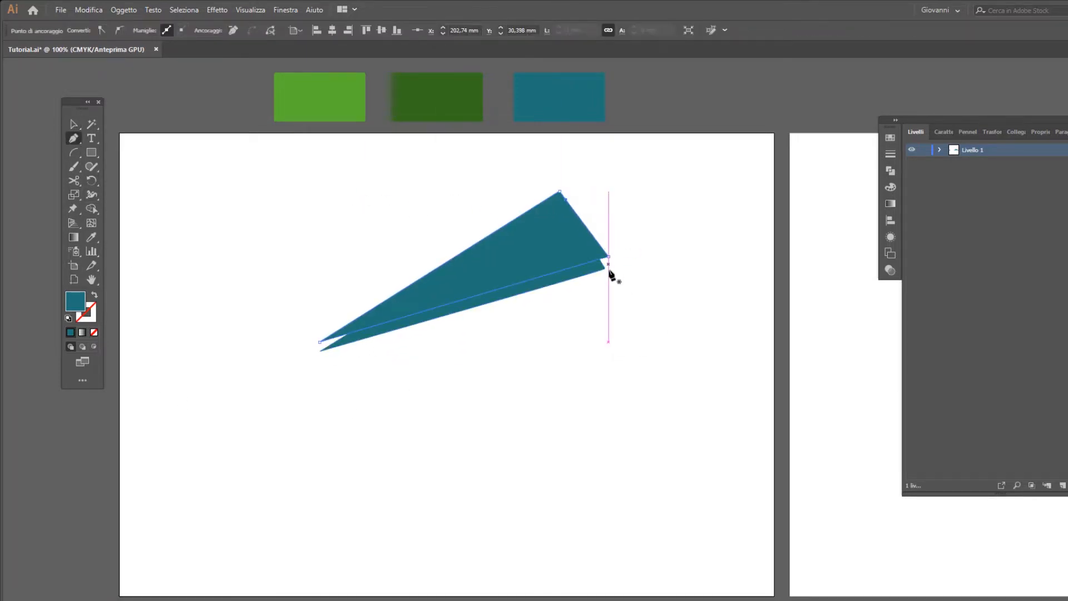
left_click(611, 278)
left_click(316, 368)
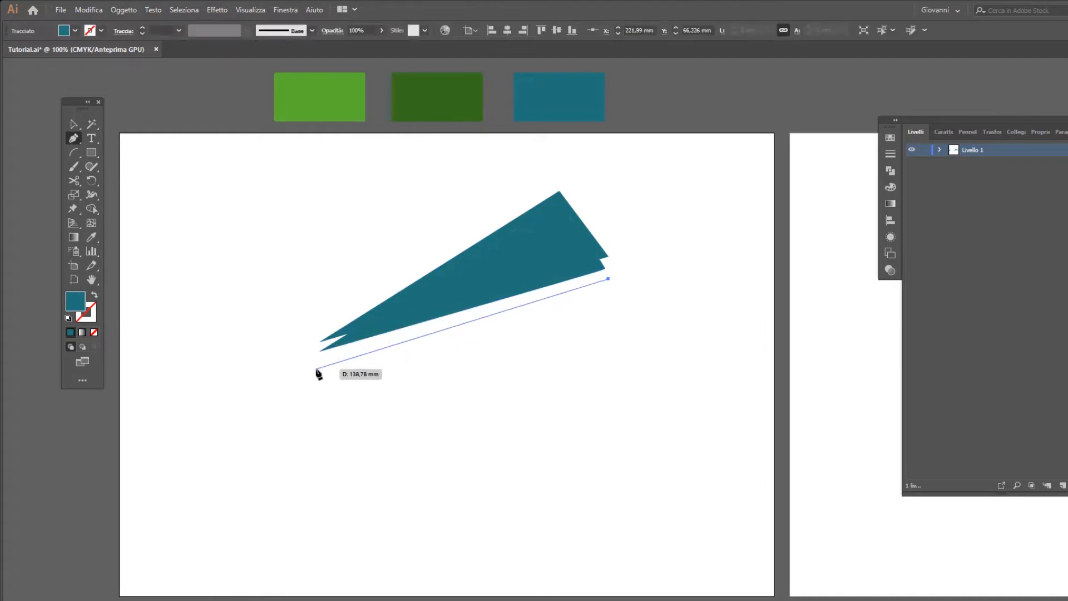
left_click(566, 199)
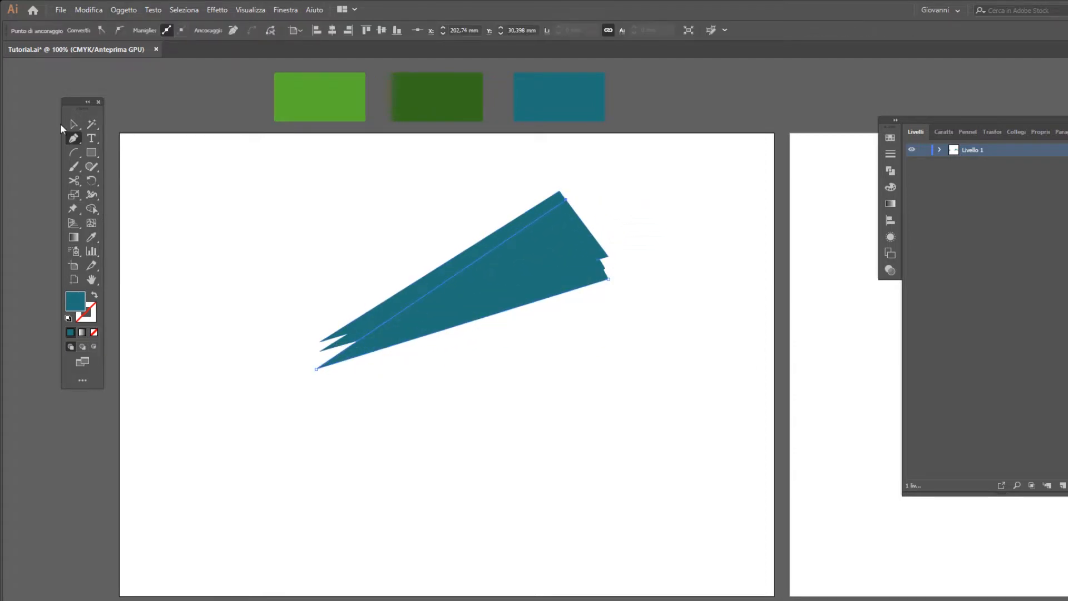
Step: Recolour the frontmost triangle light green and the rearmost one dark green by sampling the colour rectangles above the artboard
key("i")
left_click(452, 98)
left_click(351, 108)
key("v")
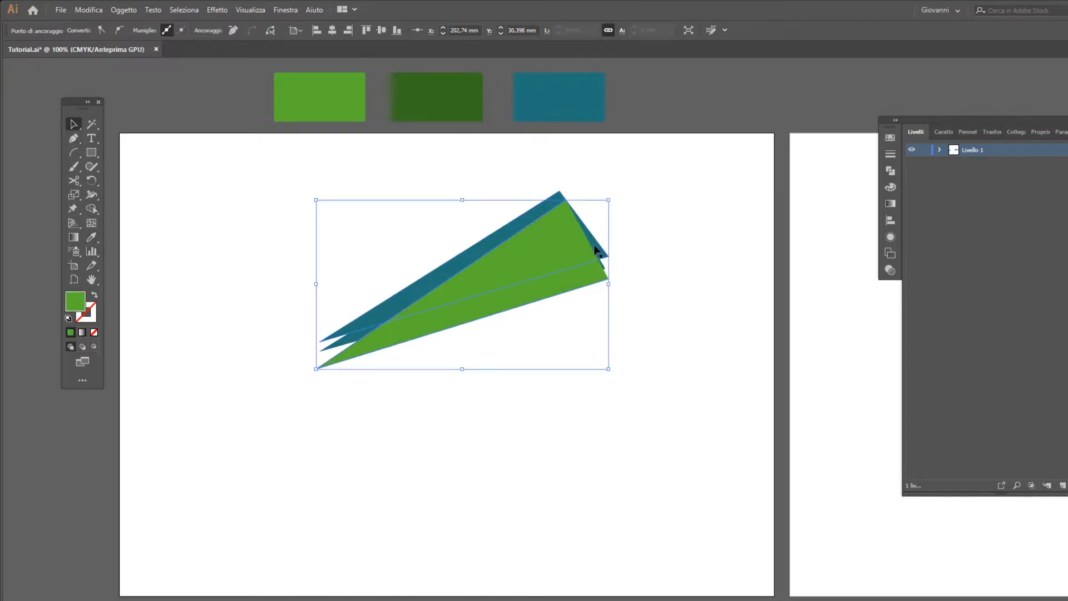
left_click(598, 250)
key("i")
left_click(445, 91)
Step: Move the light green triangle's thin tip anchor nearer the other tips, to about X 93.7 mm, Y 101.3 mm
key("a")
left_click_drag(317, 369, 324, 355)
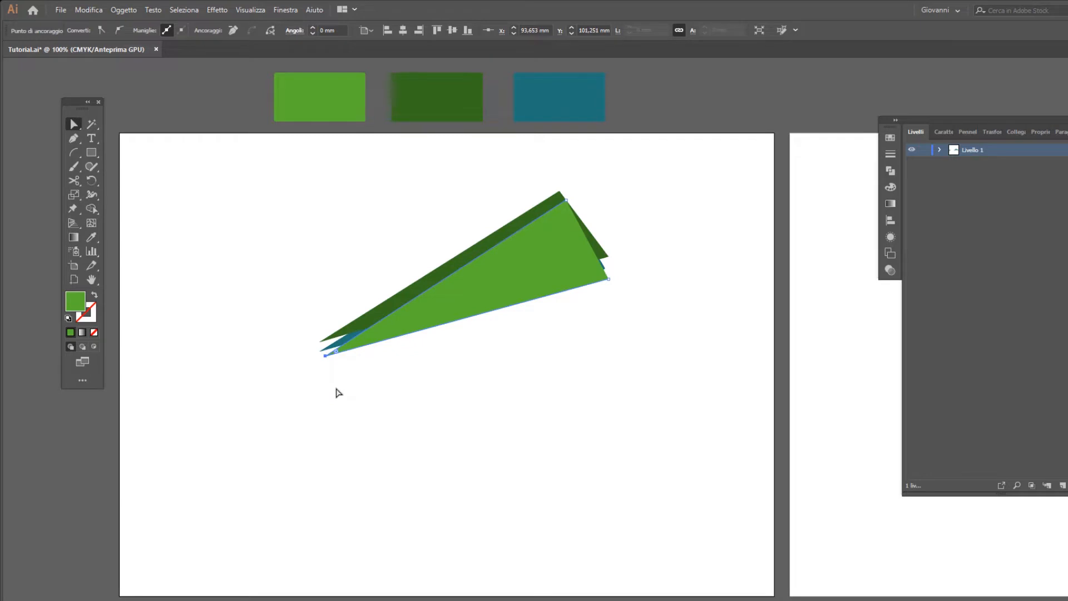
Step: Select the thin tip anchor points of all three triangles and average their positions on both axes (Entrambi)
scroll(336, 388, "up", 7)
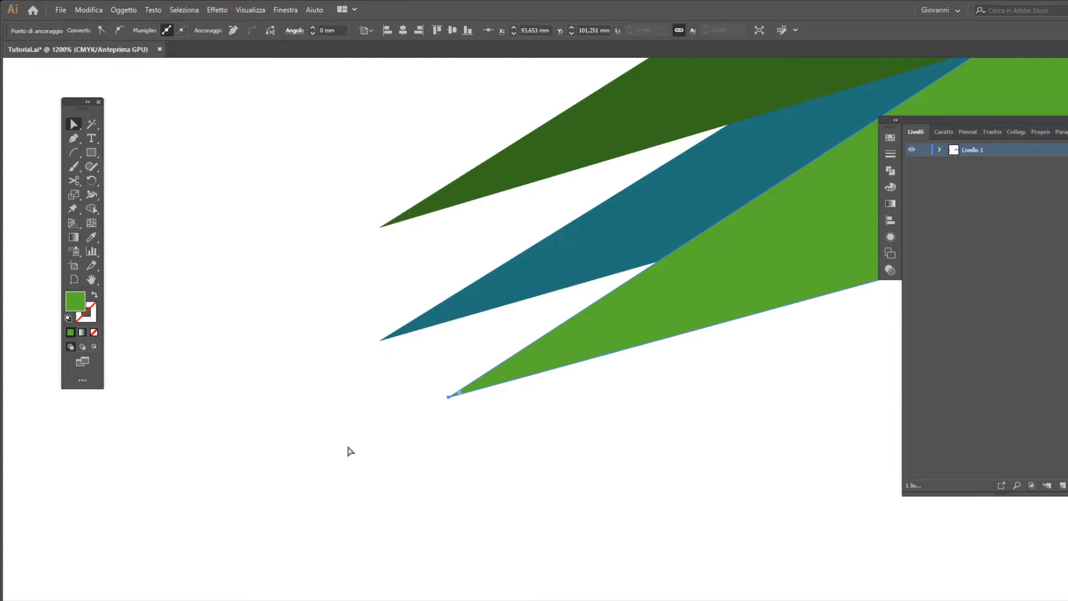
key("ctrl+minus")
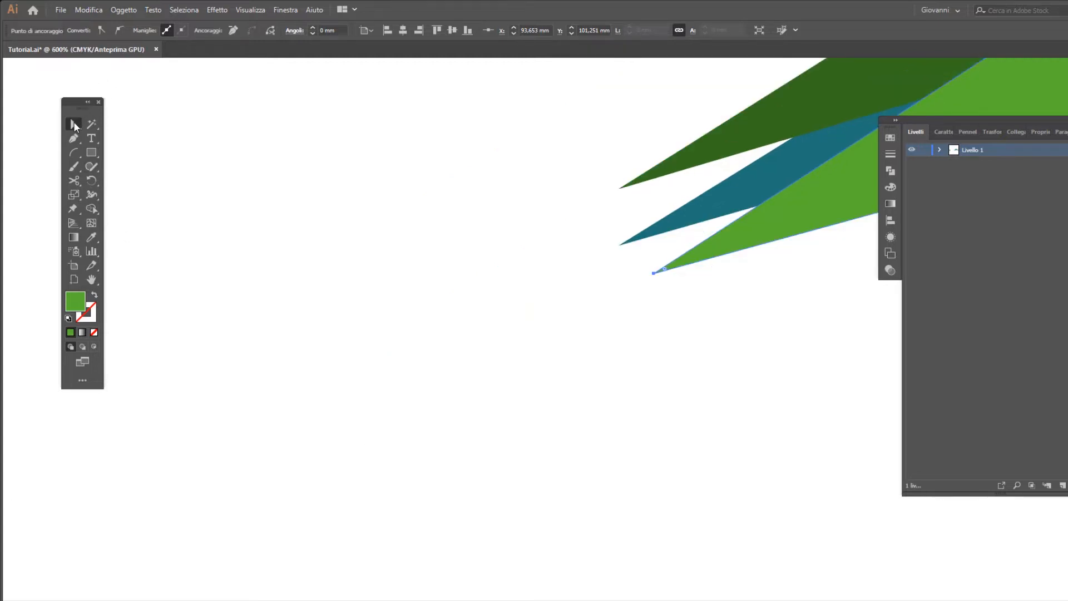
key("a")
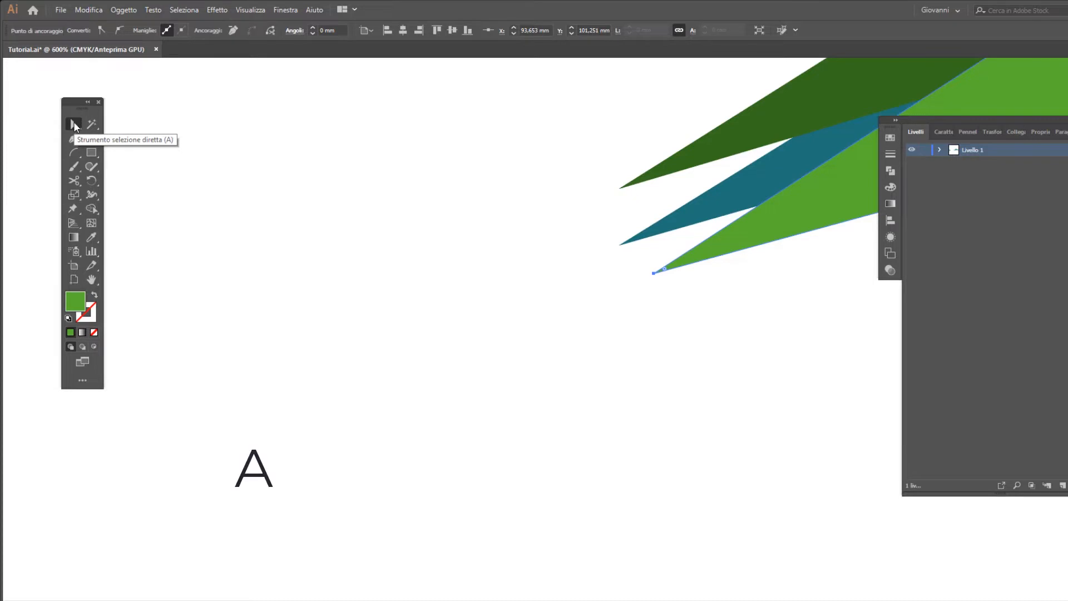
left_click_drag(556, 143, 679, 366)
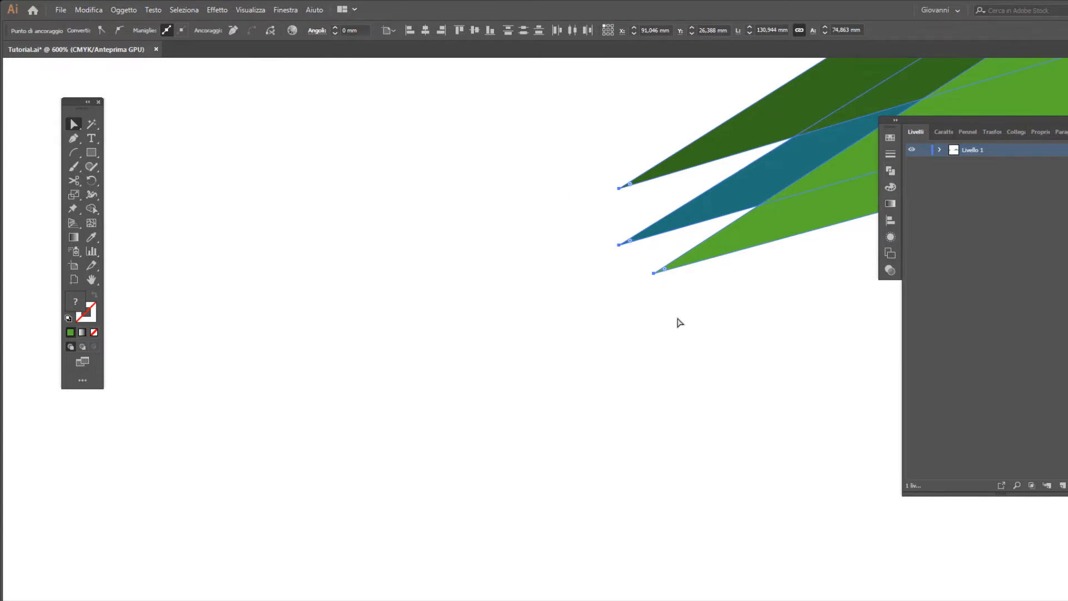
left_click(124, 11)
mouse_move(207, 279)
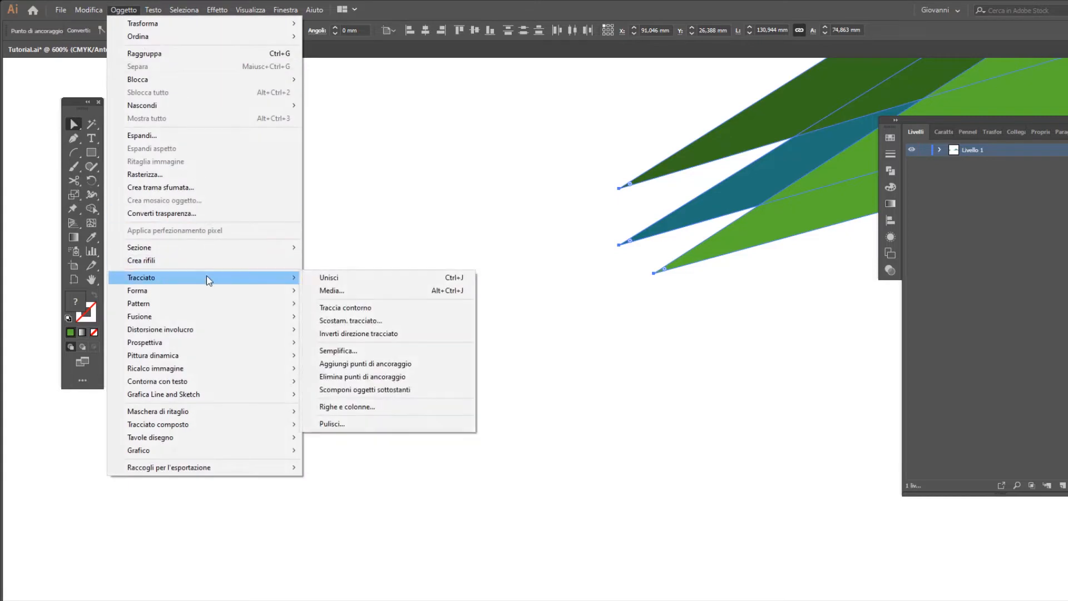
left_click(354, 294)
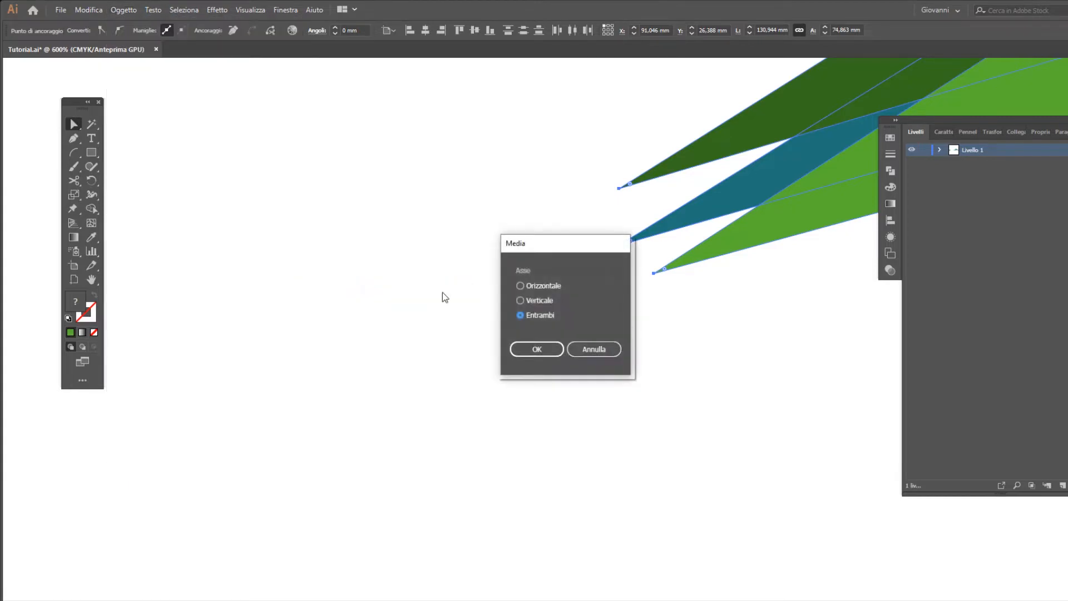
left_click_drag(554, 254, 450, 148)
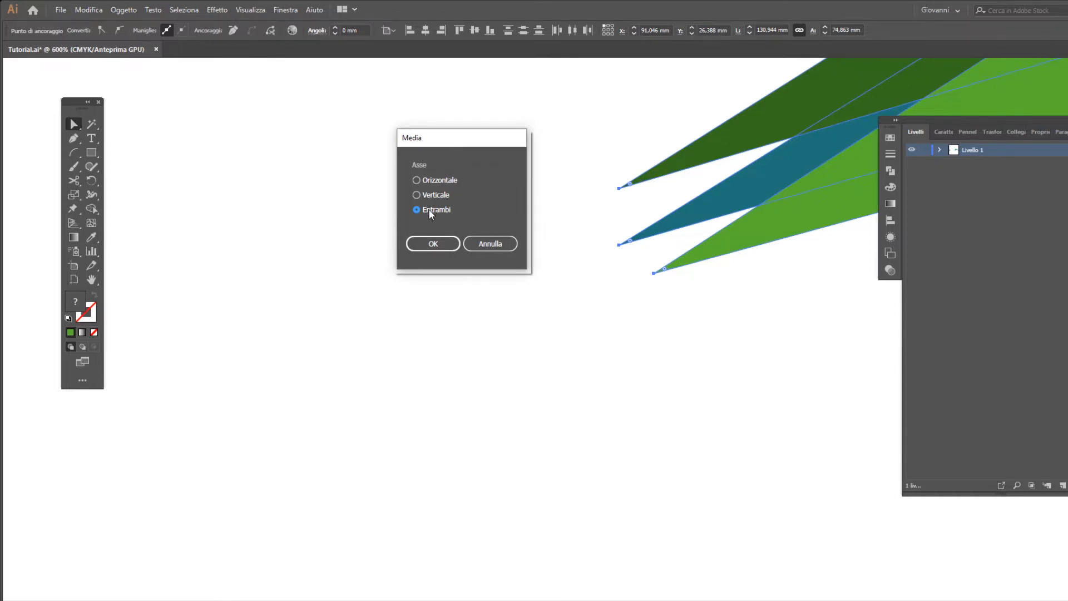
left_click(433, 244)
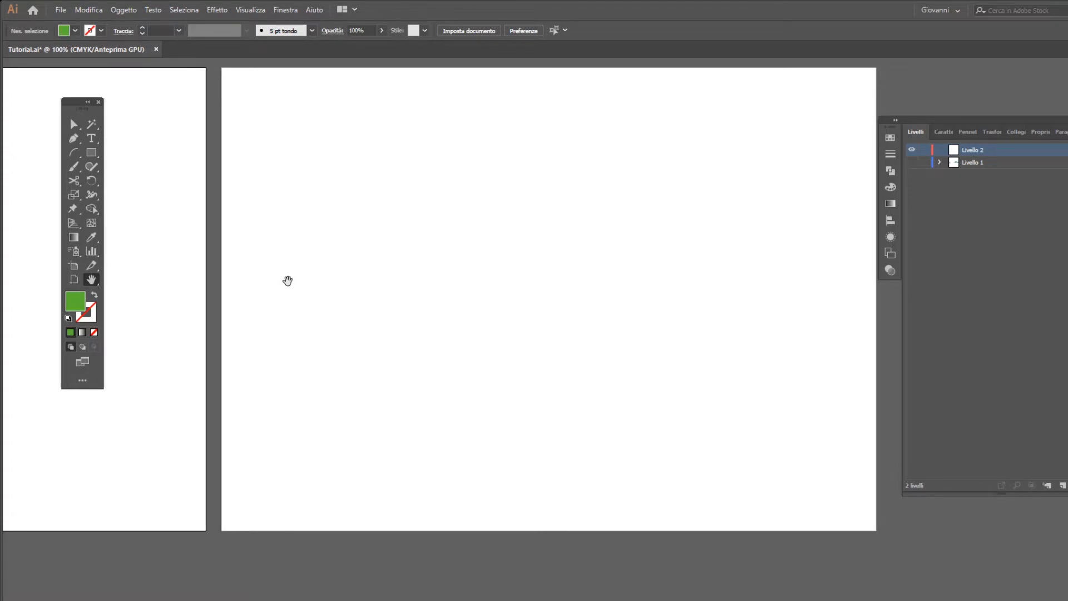
Step: Draw a green square about 72.6 mm wide on the empty artboard in Livello 2
key("m")
left_click_drag(326, 171, 484, 331)
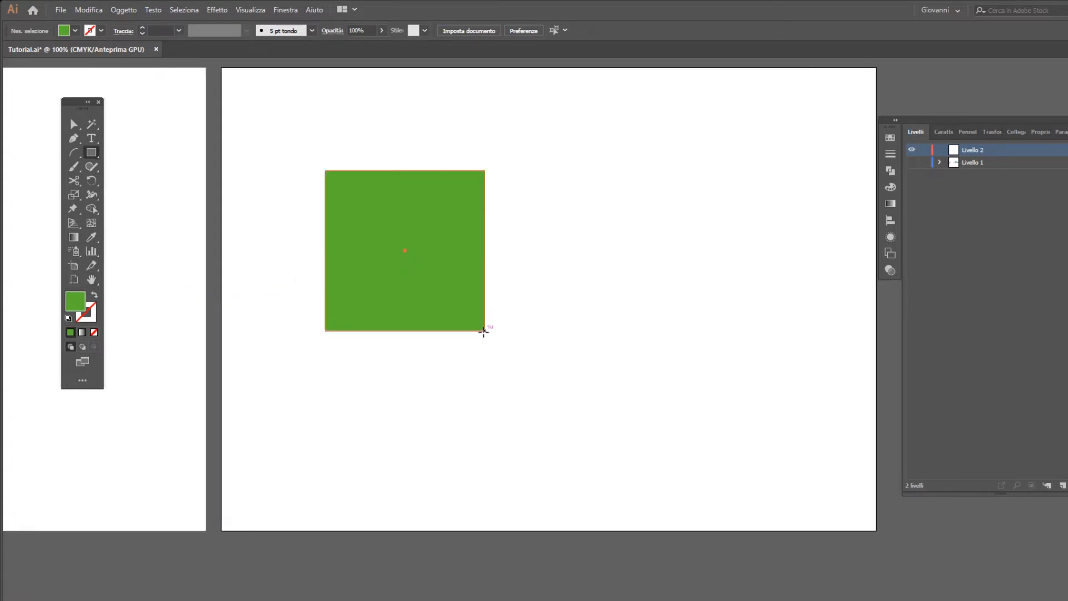
key("v")
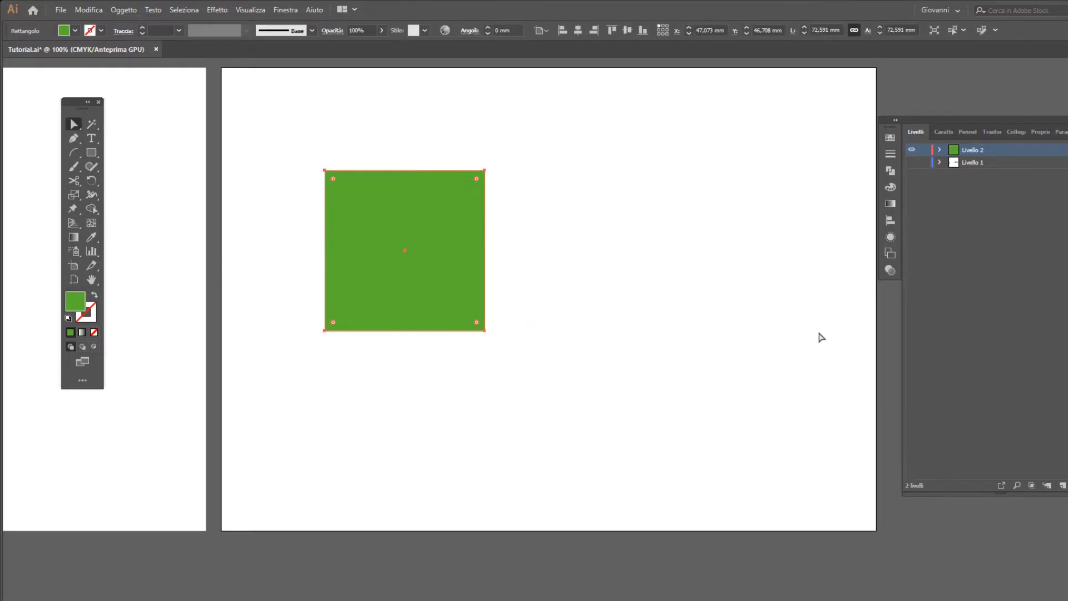
Step: Fill the square with the green and orange floral pattern swatch
left_click(890, 139)
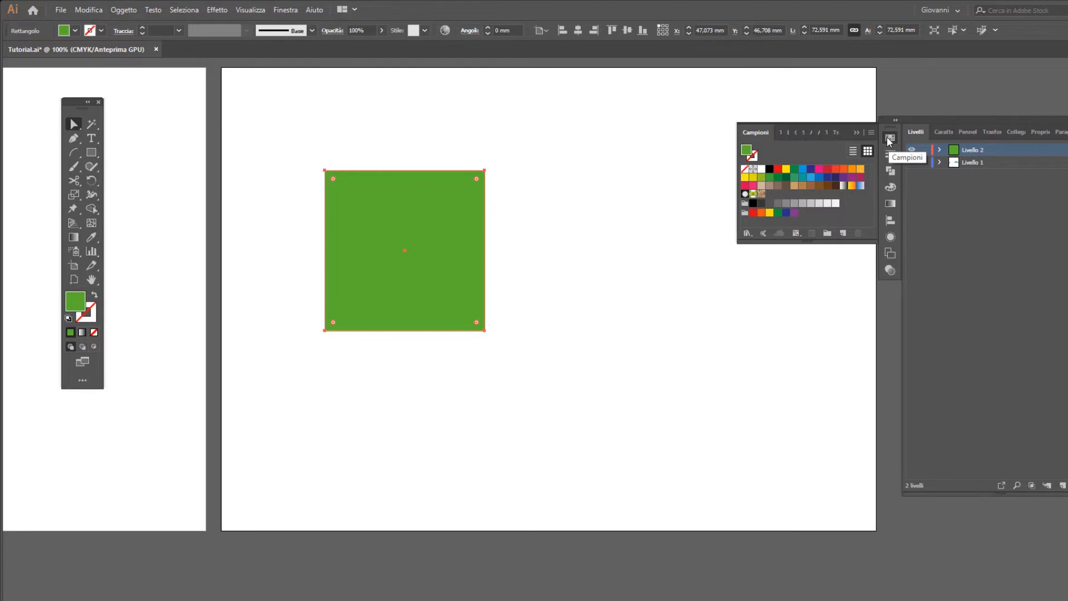
left_click(285, 11)
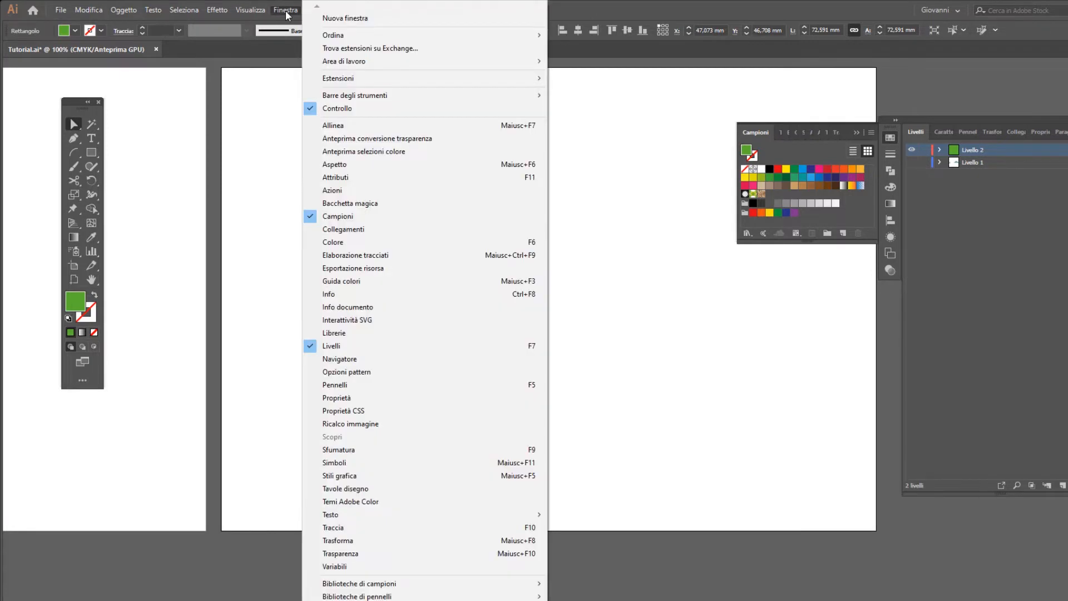
left_click(750, 4)
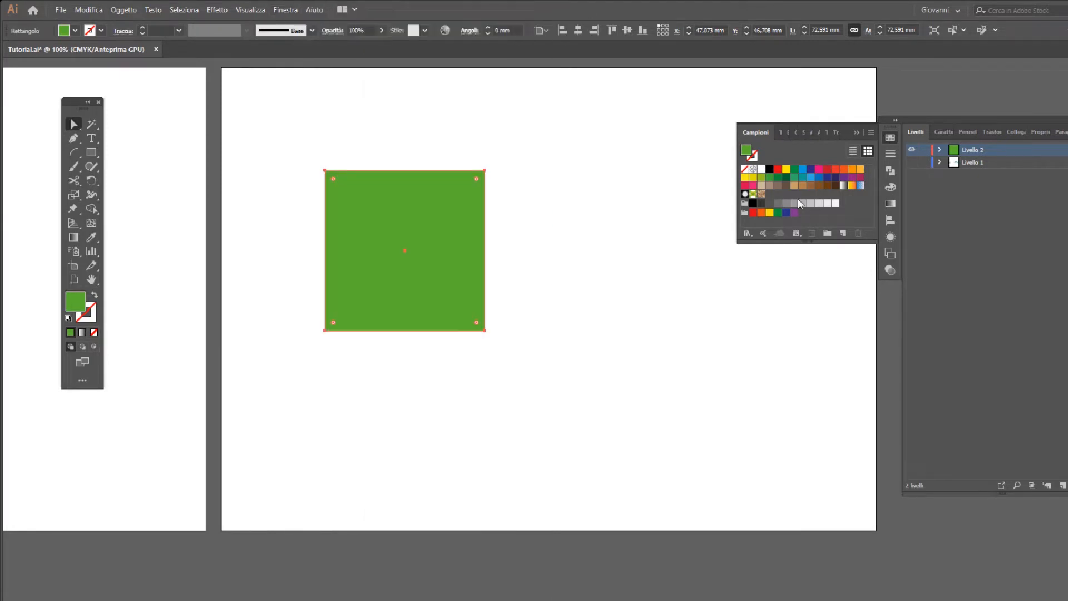
left_click(852, 151)
left_click(867, 151)
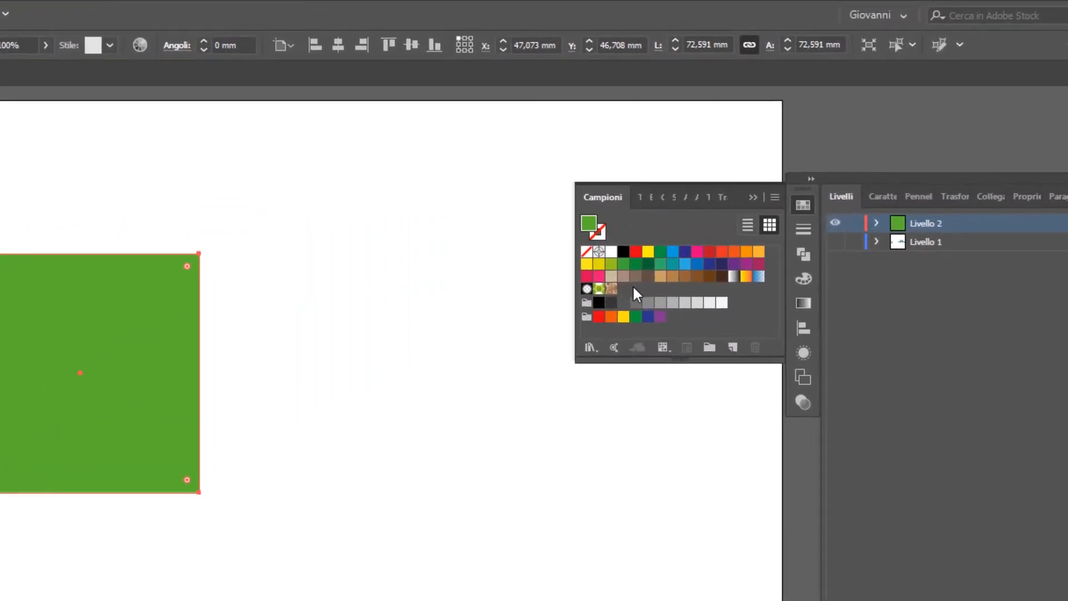
left_click(599, 288)
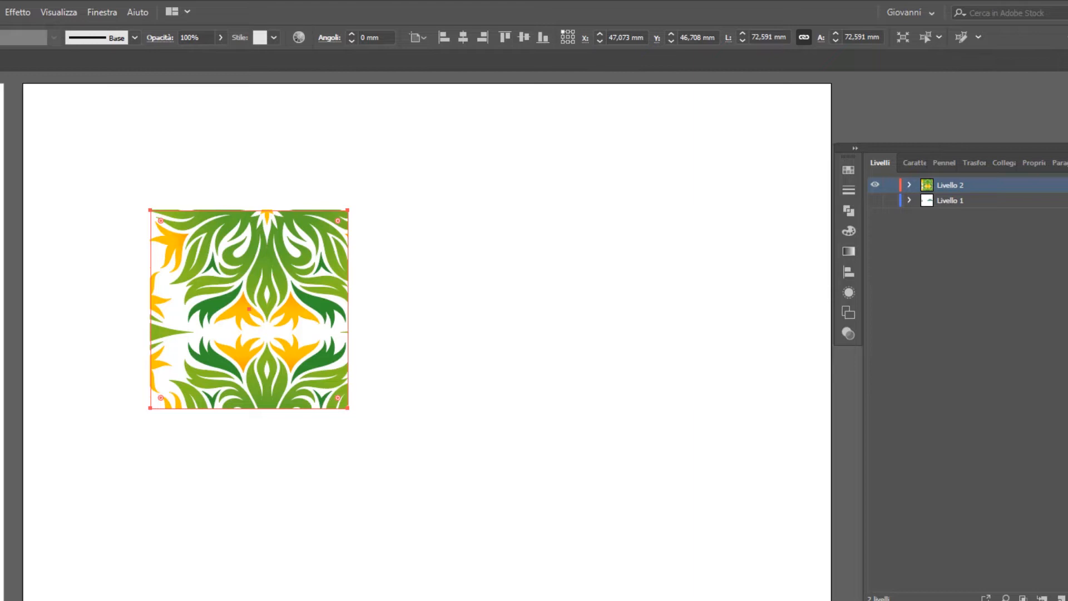
Step: Rotate the patterned square 90° clockwise in two 45° turns and place a duplicate beside it on the same level
key("v")
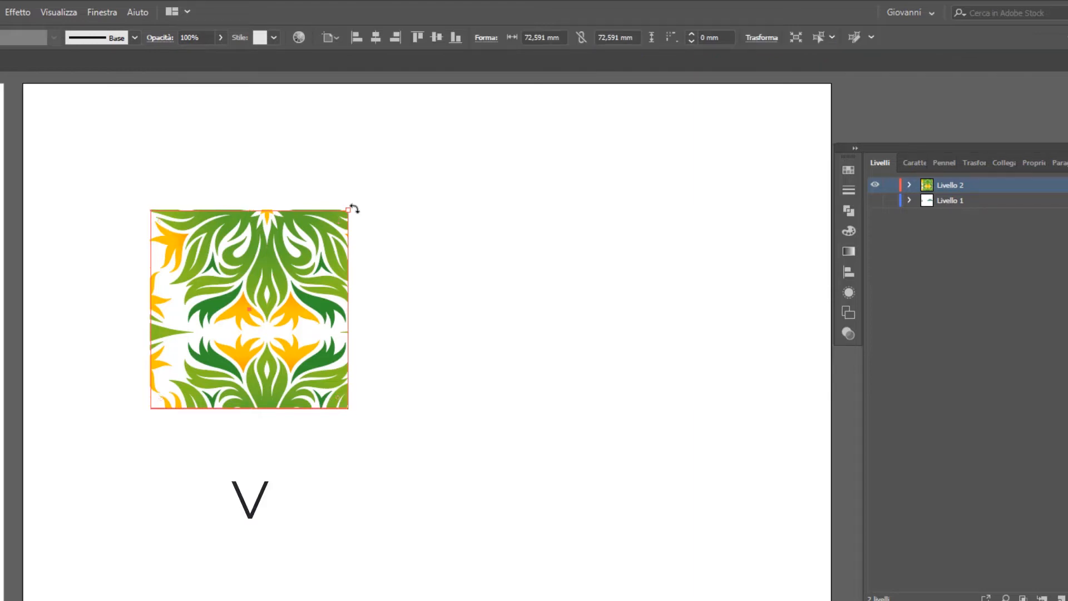
left_click_drag(352, 204, 394, 315)
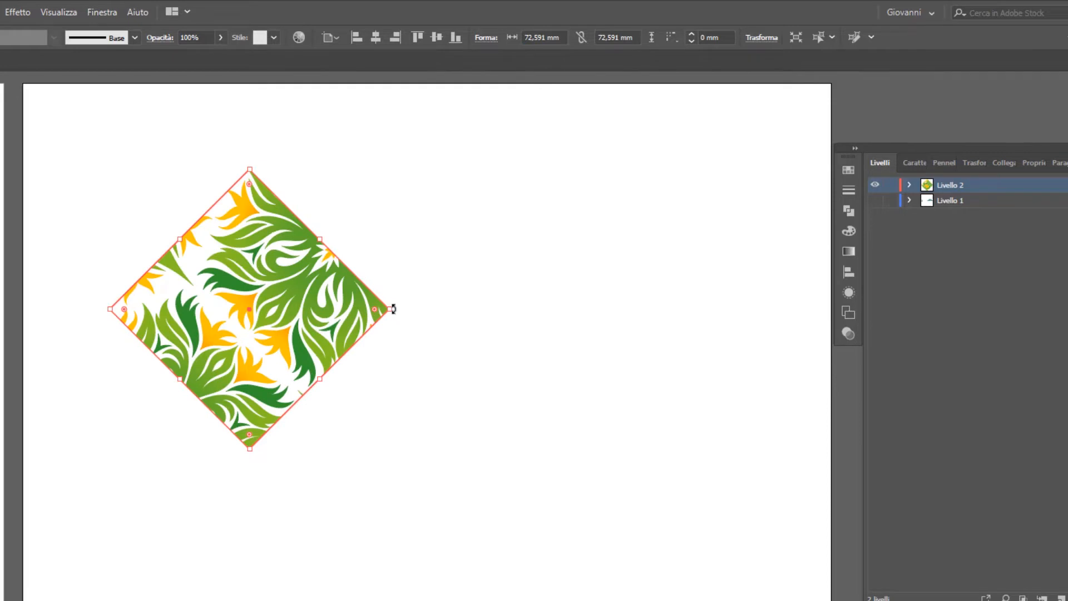
left_click_drag(395, 310, 349, 410)
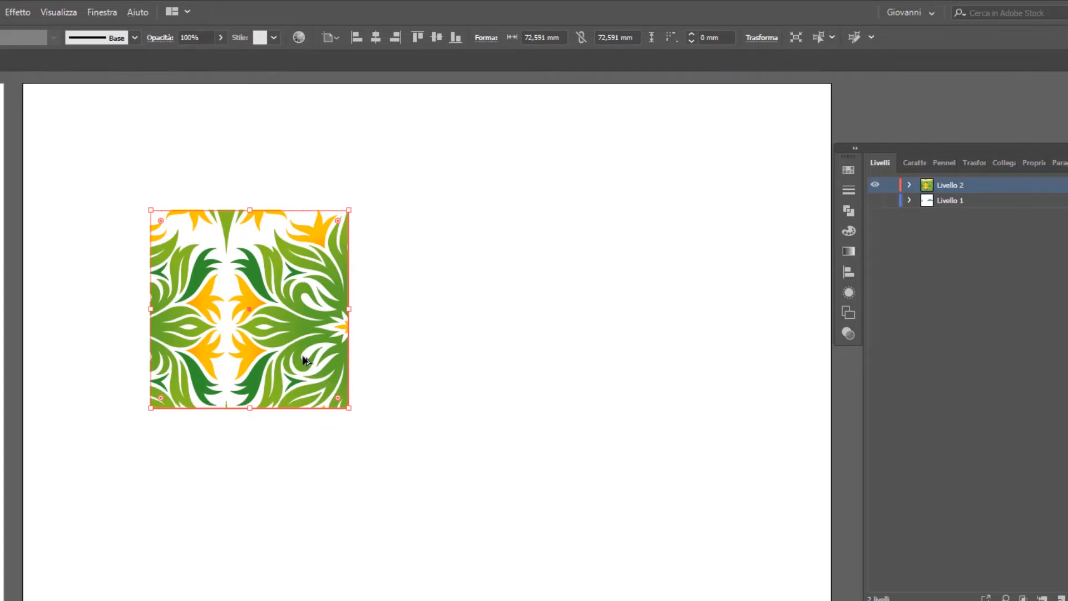
left_click_drag(305, 360, 578, 360)
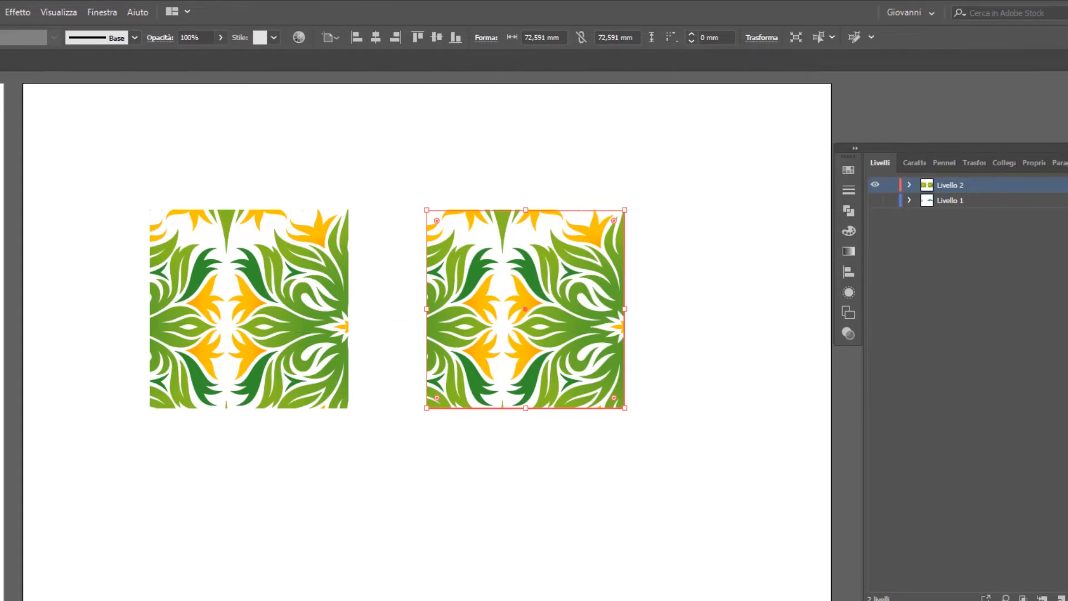
Step: Rotate only the duplicate's pattern fill by 183°, with Trasforma oggetti off, Trasforma pattern on and Anteprima enabled
left_click(90, 11)
mouse_move(114, 29)
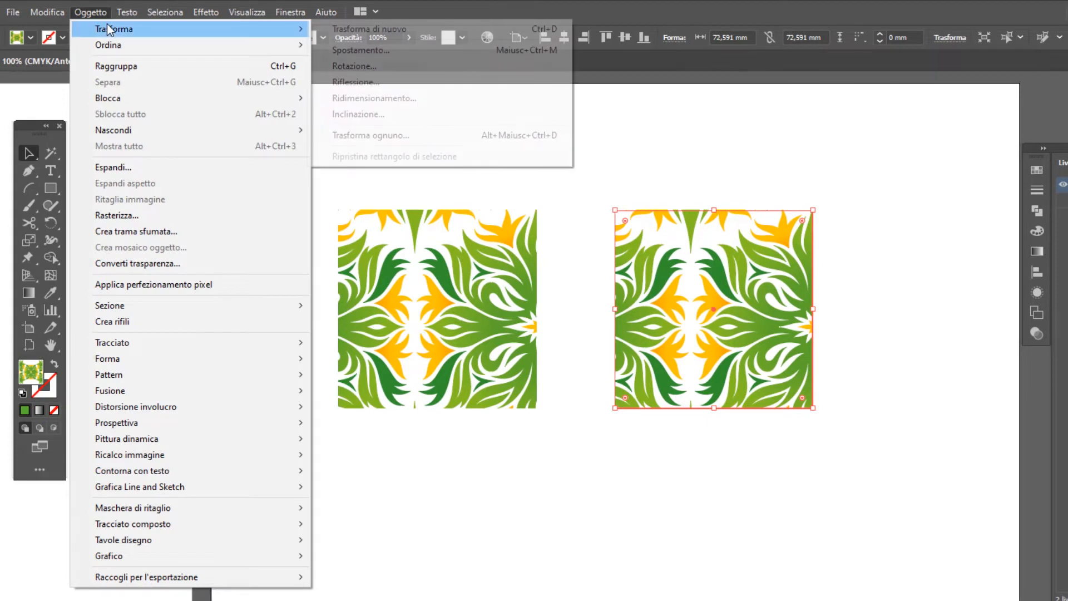
left_click(417, 66)
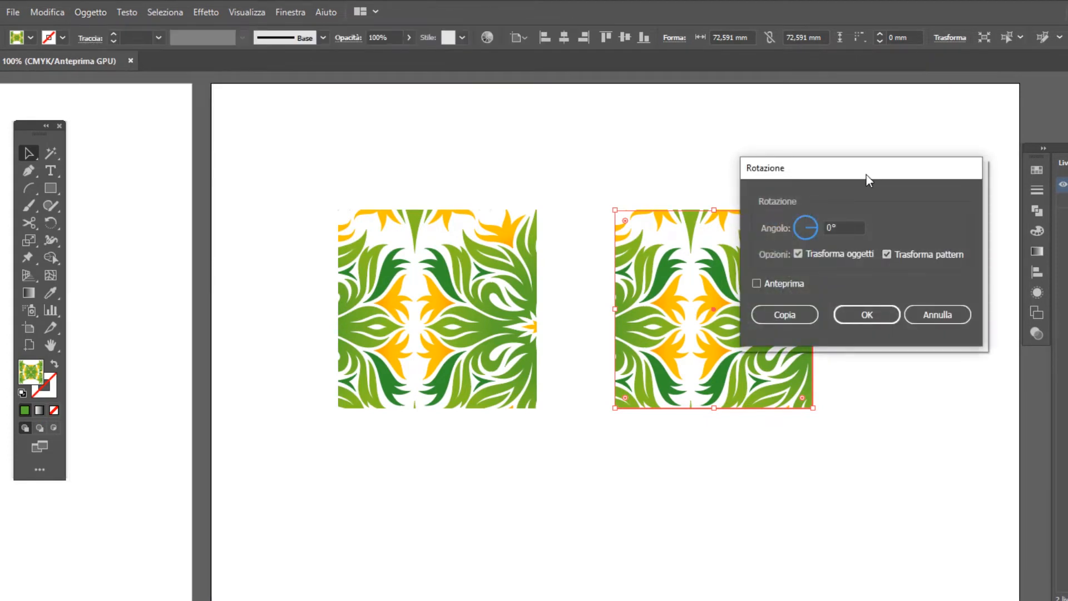
left_click_drag(866, 175, 965, 235)
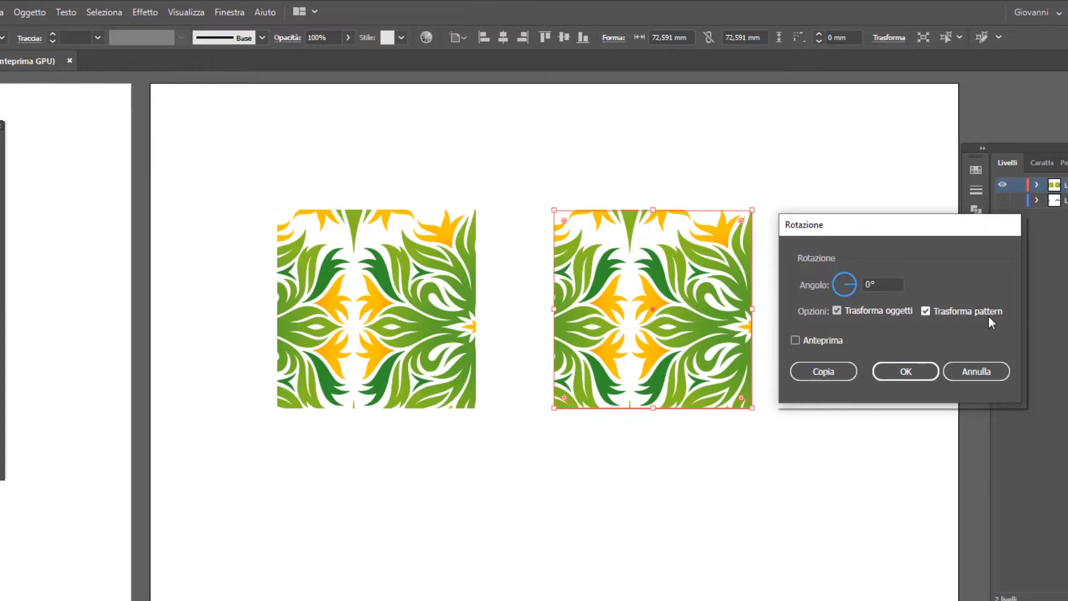
left_click(859, 312)
left_click(876, 287)
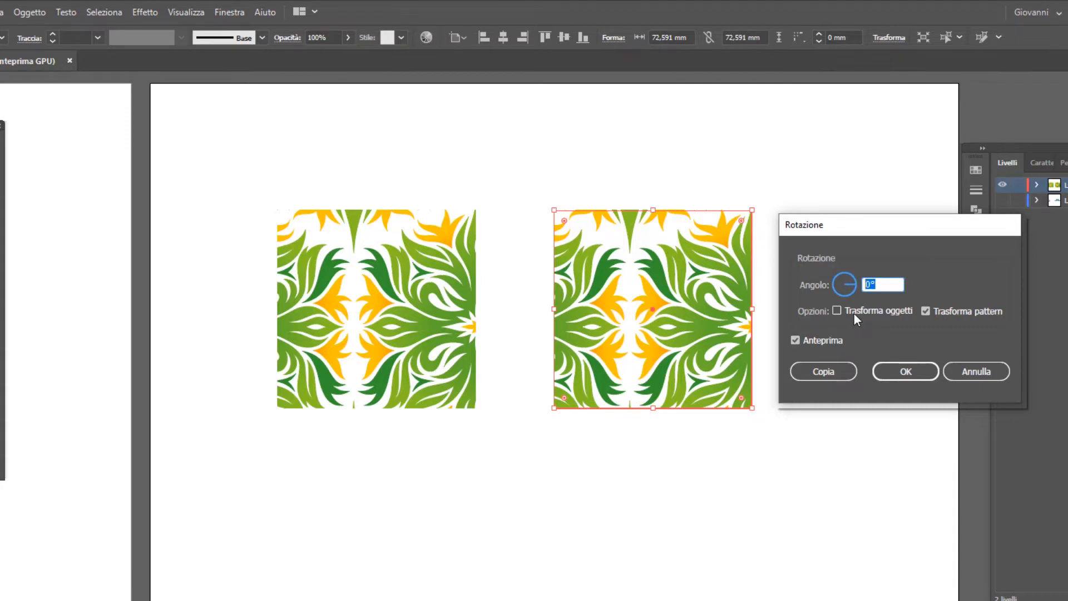
key("Tab")
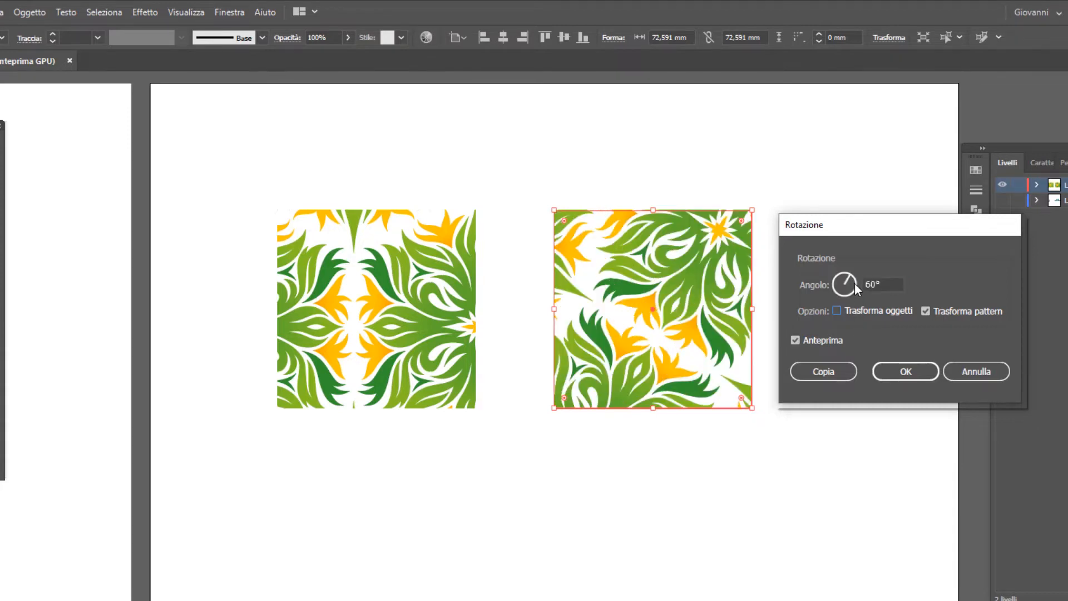
left_click_drag(854, 283, 832, 280)
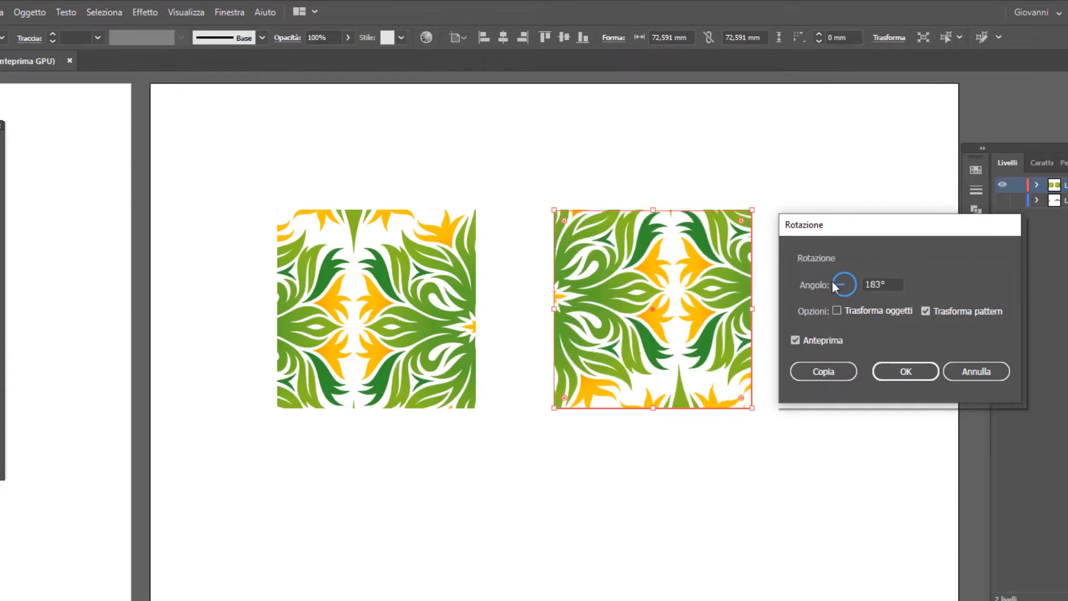
key("Return")
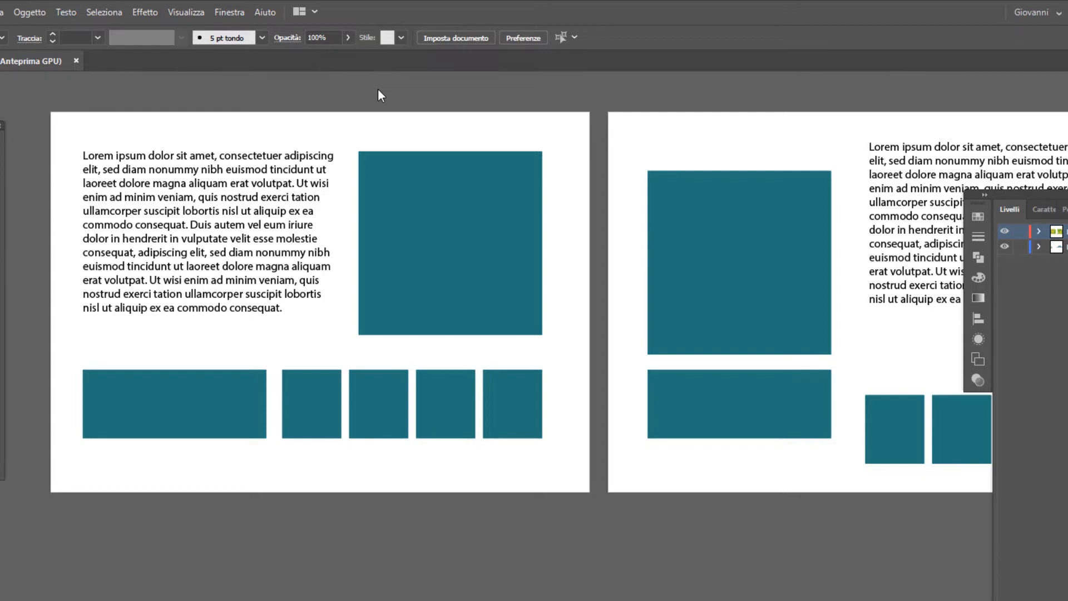
Step: Show the rulers around the document
left_click_drag(1065, 400, 1066, 357)
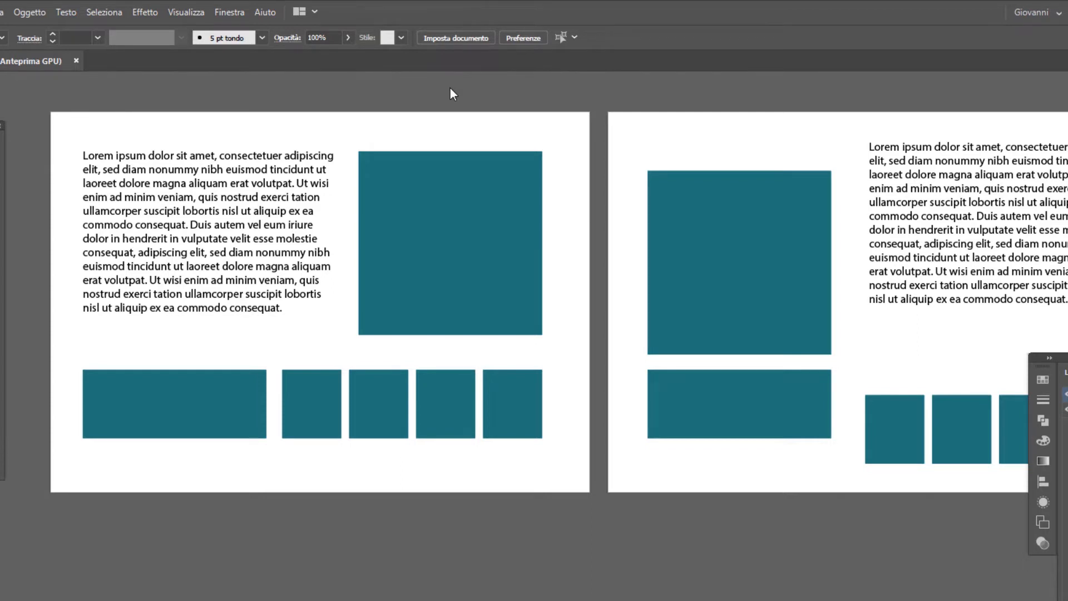
right_click(451, 89)
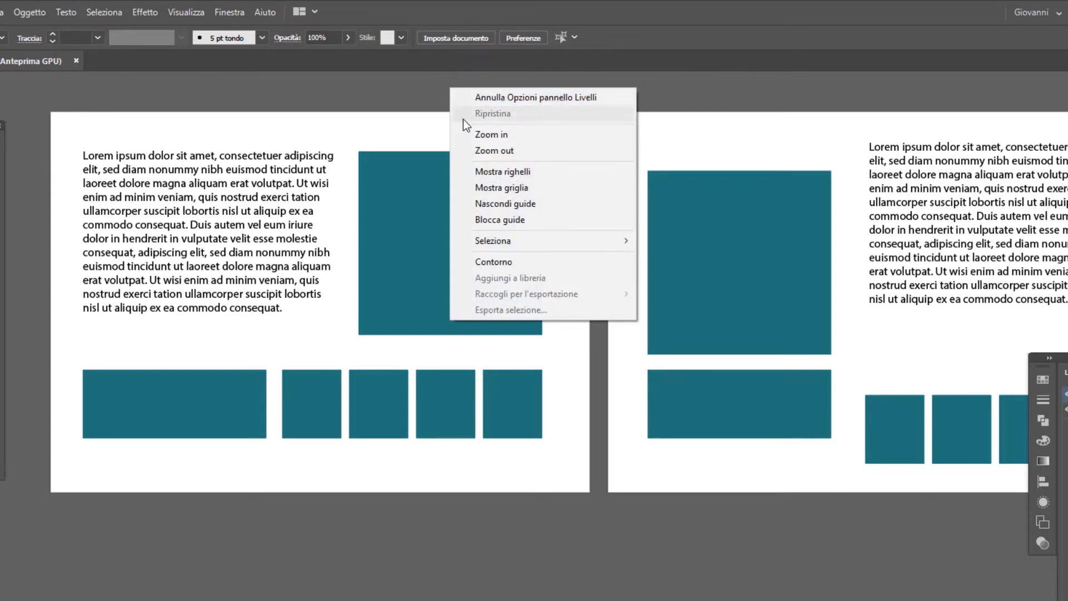
right_click(422, 86)
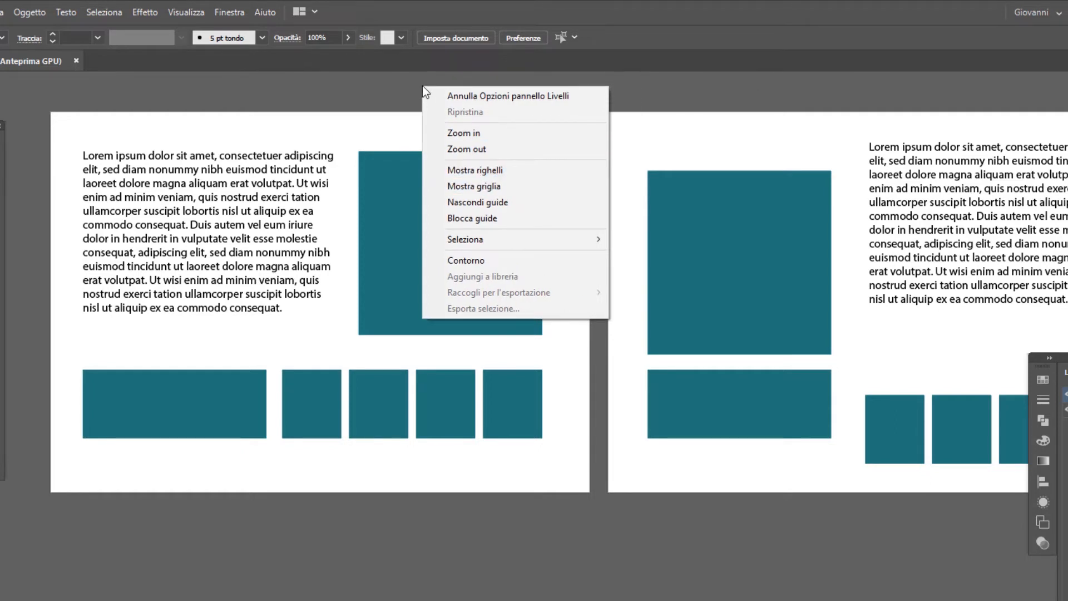
left_click(489, 171)
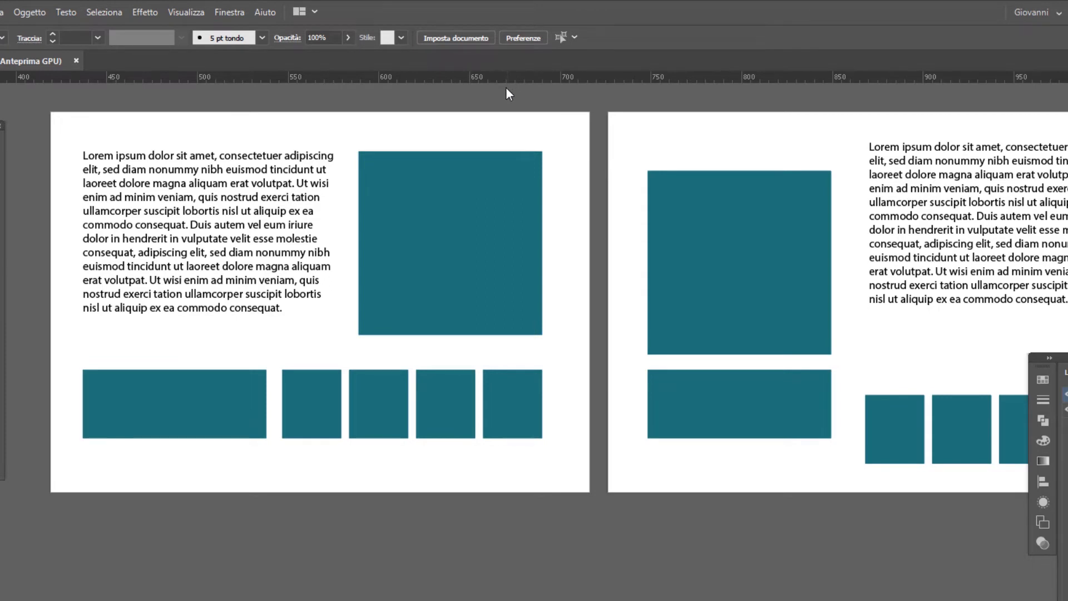
Step: Place ruler guides along the first artboard's content: its upper edge, text's left edge, square's right edge and the small rectangles' lower edge
left_click_drag(505, 108, 512, 151)
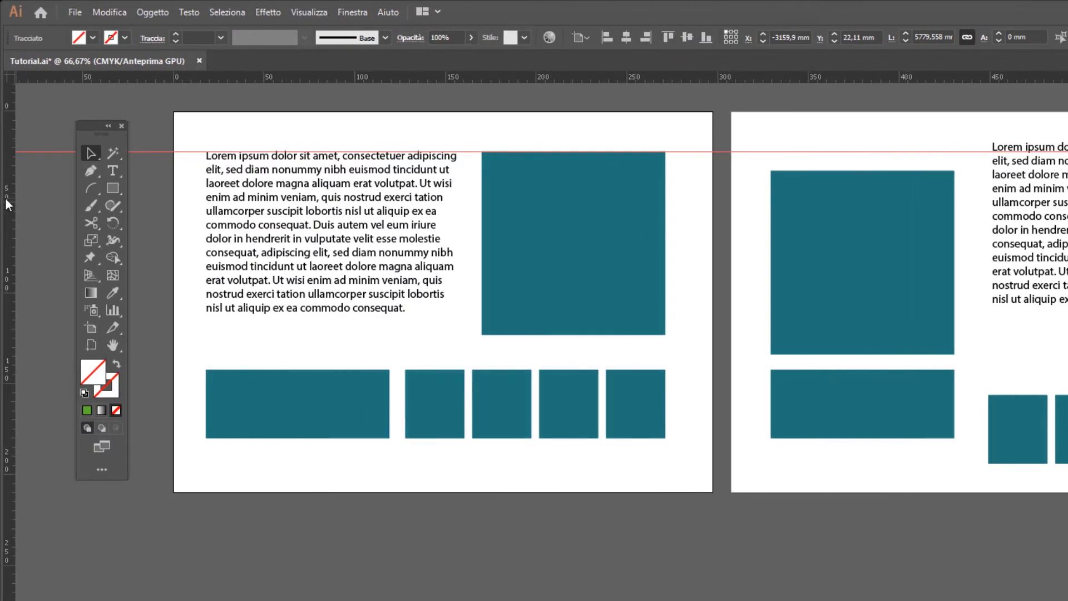
left_click_drag(5, 198, 205, 219)
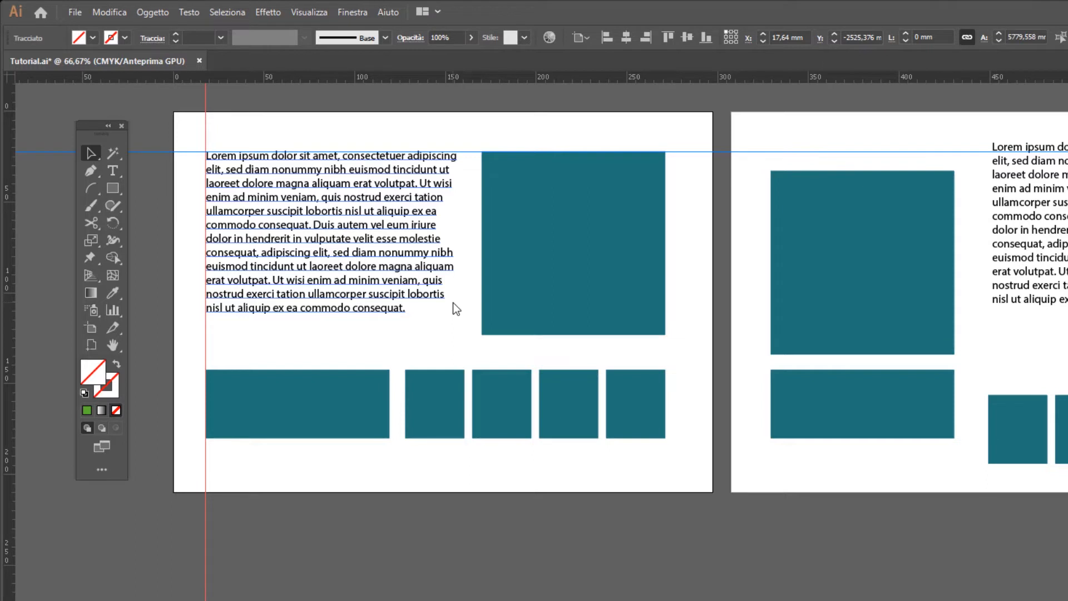
left_click_drag(8, 324, 666, 350)
left_click(705, 550)
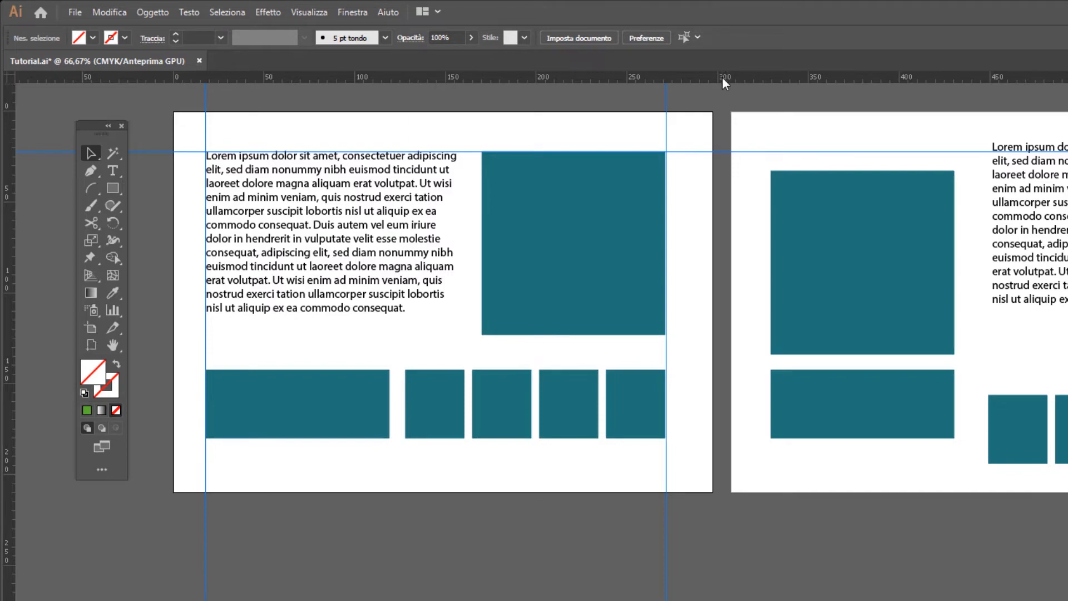
left_click_drag(722, 77, 749, 438)
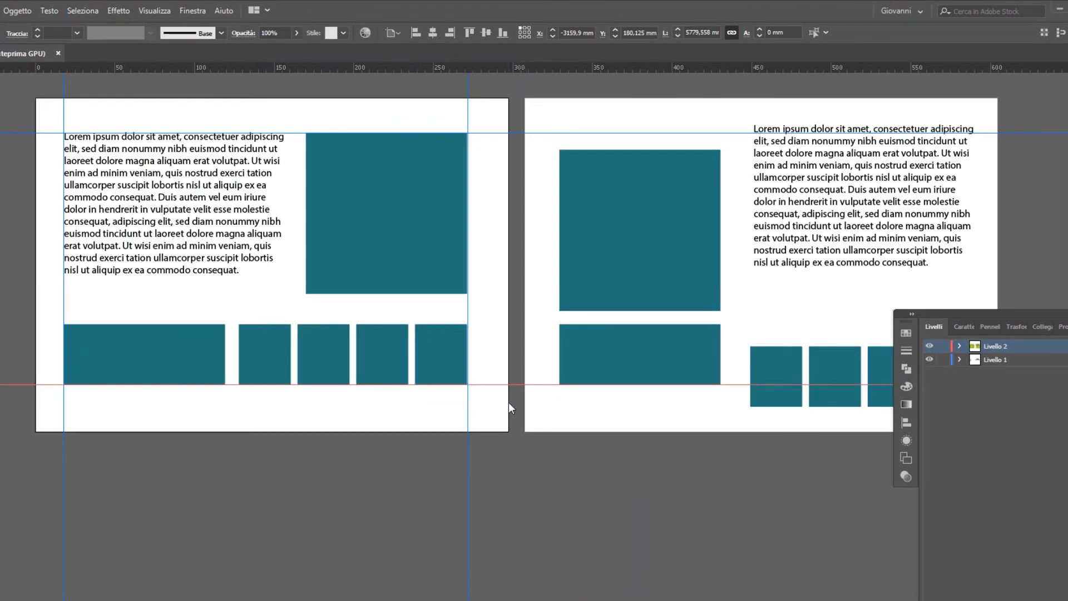
Step: Align the second artboard's large square, text block and four small rectangles vertically with the horizontal guides
left_click_drag(644, 174, 643, 157)
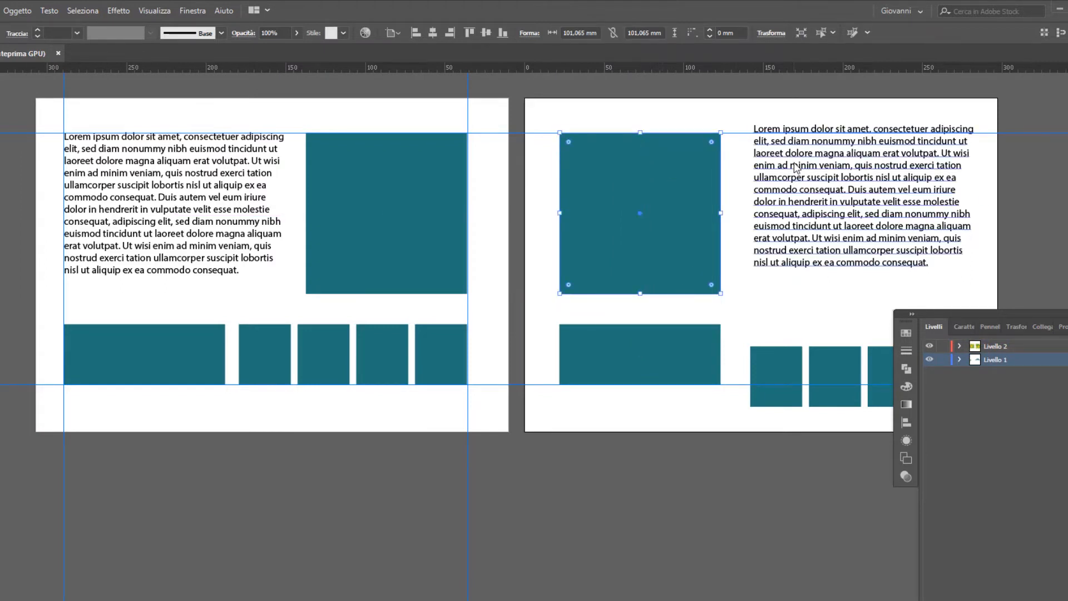
left_click_drag(795, 168, 792, 206)
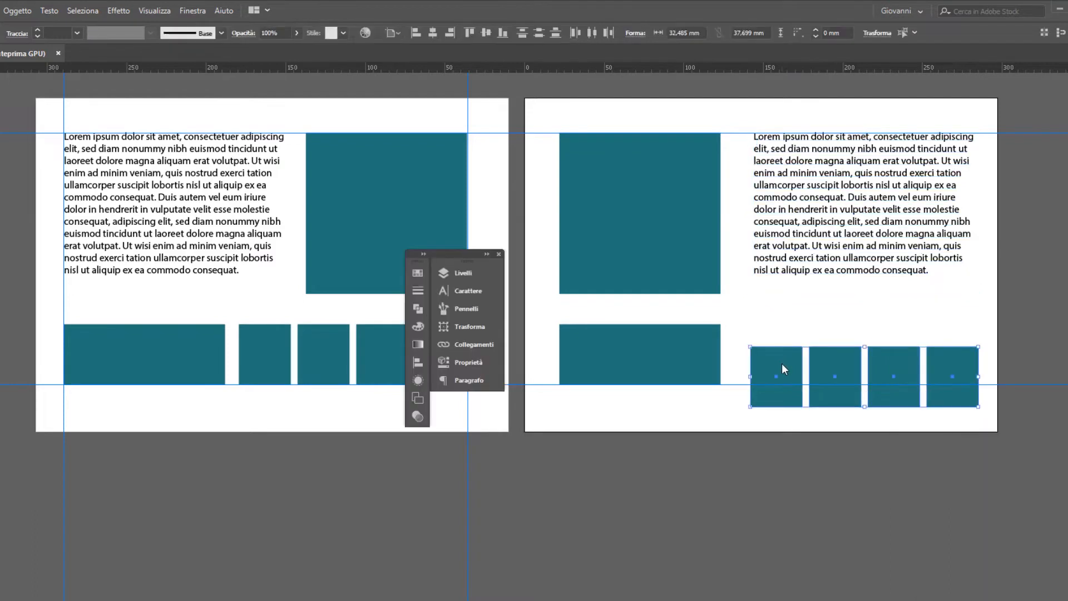
left_click_drag(780, 365, 781, 342)
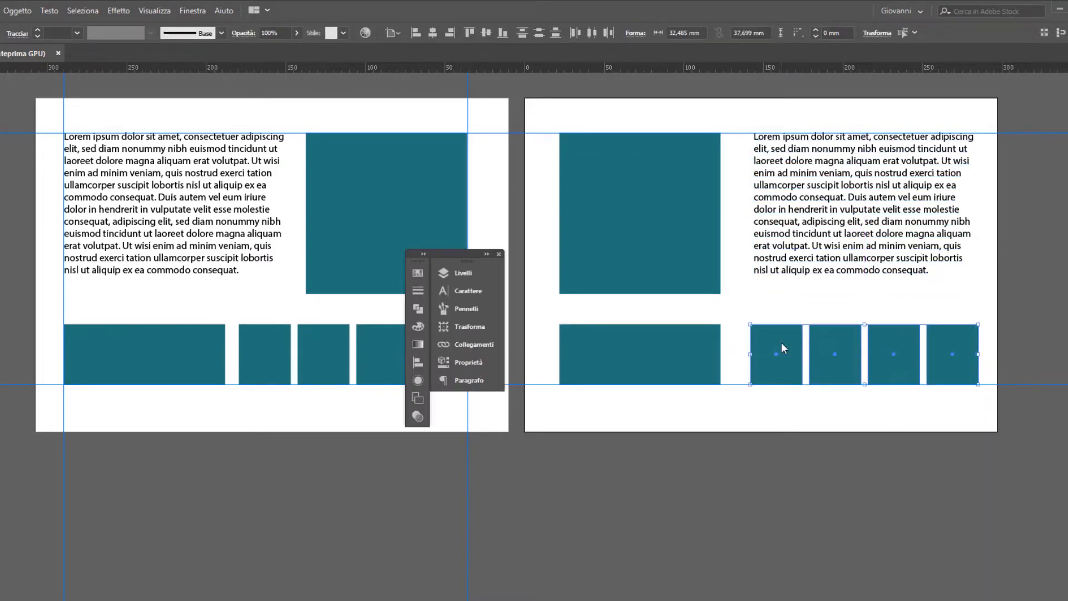
left_click_drag(459, 254, 934, 243)
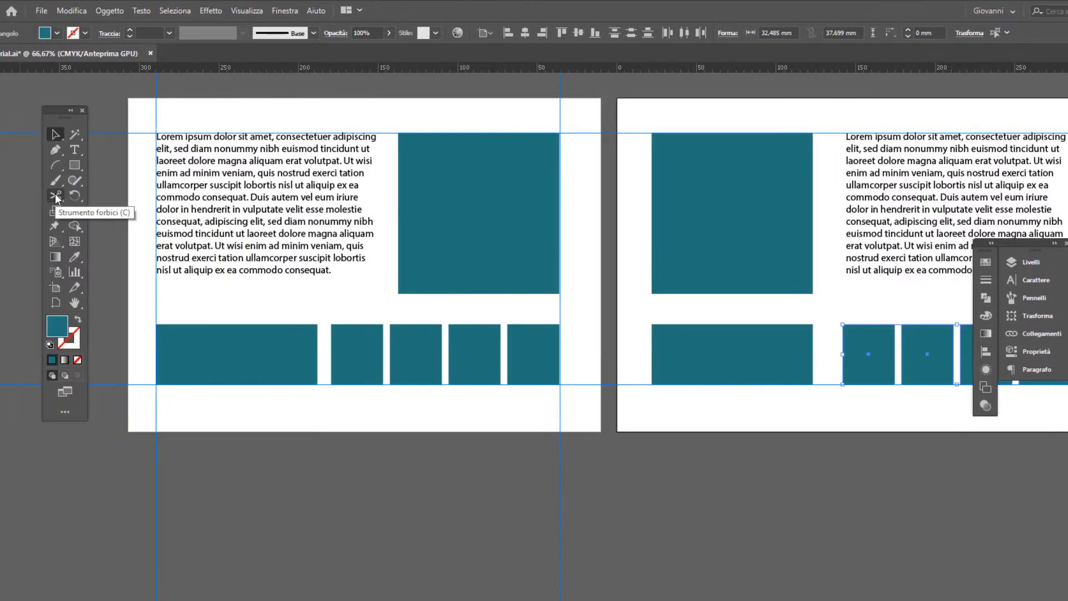
Step: Cut the upper horizontal guide with the Scissors tool at both facing artboard edges of the gap
left_click(56, 196)
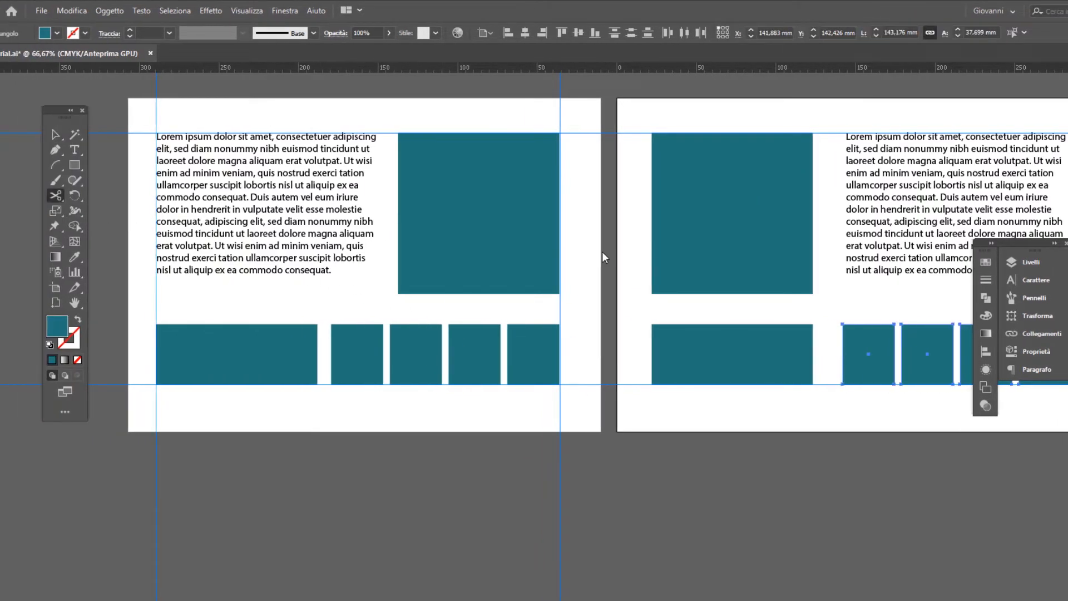
scroll(619, 132, "up", 4)
scroll(528, 133, "up", 2)
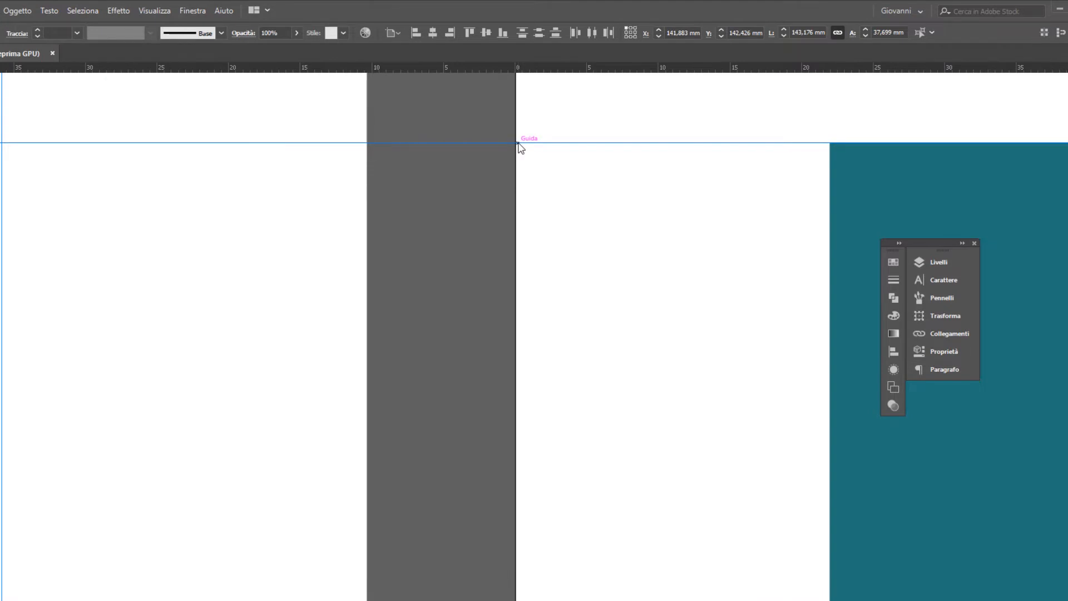
left_click(516, 143)
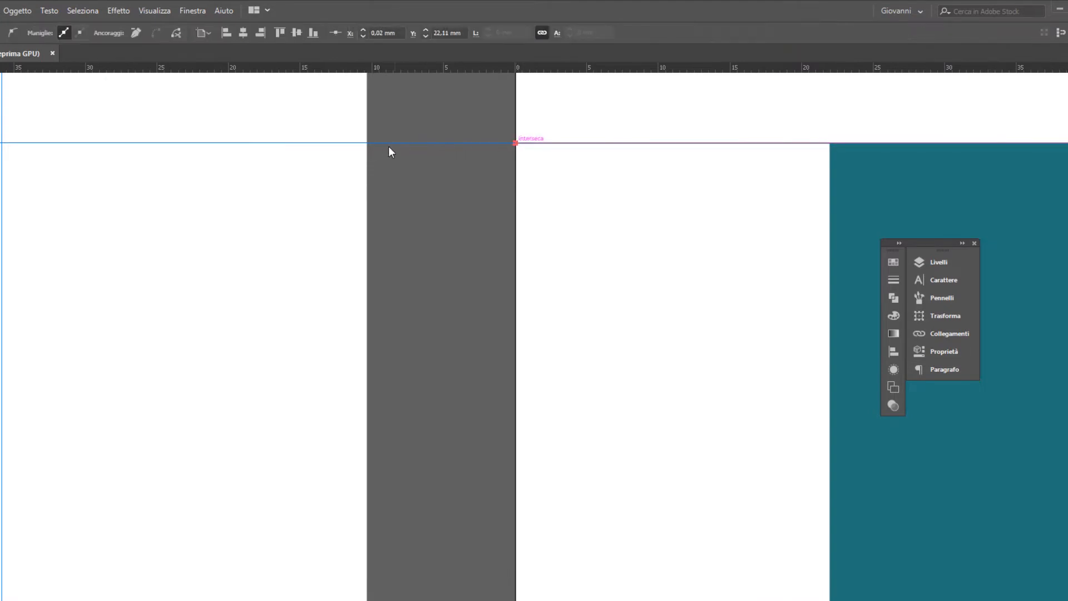
left_click(367, 143)
scroll(481, 199, "down", 3)
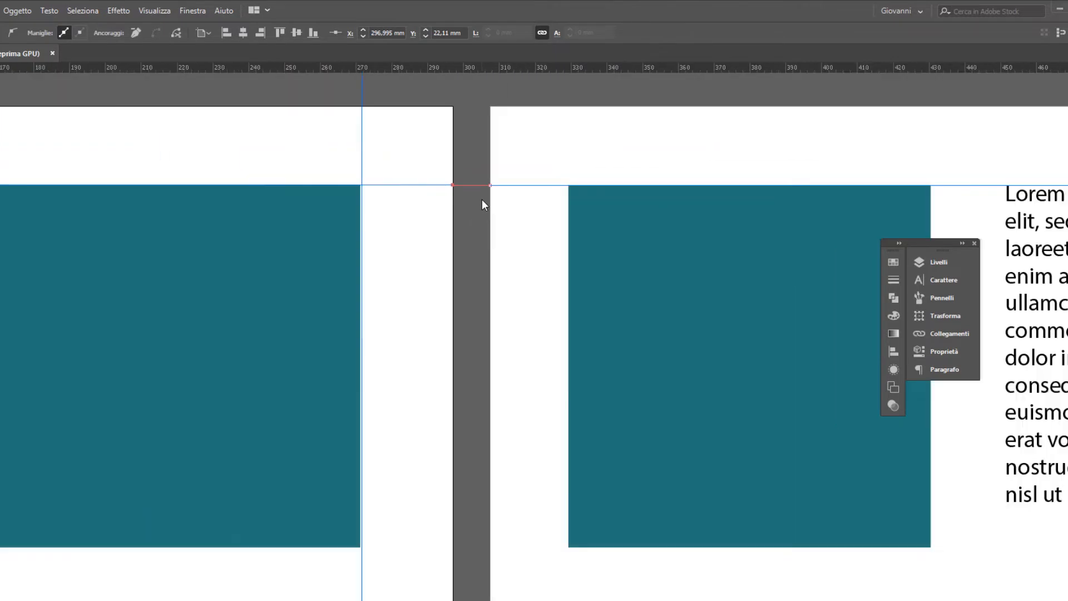
Step: Cut the lower horizontal guide at the same two artboard edges of the gap
scroll(482, 199, "up", 3)
scroll(483, 269, "up", 3)
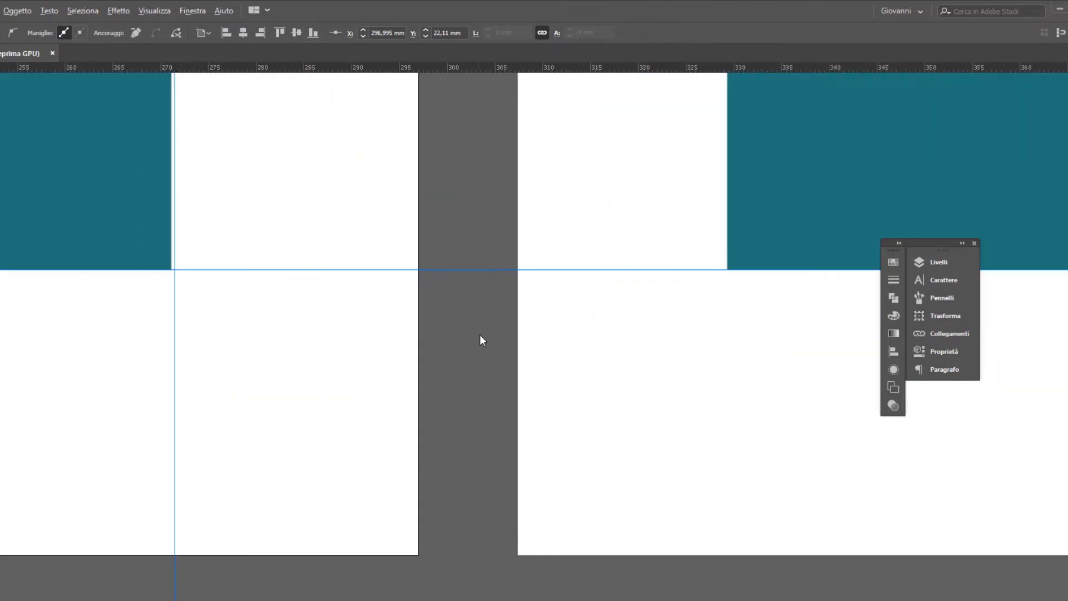
left_click(517, 270)
left_click(418, 270)
scroll(499, 399, "down", 4)
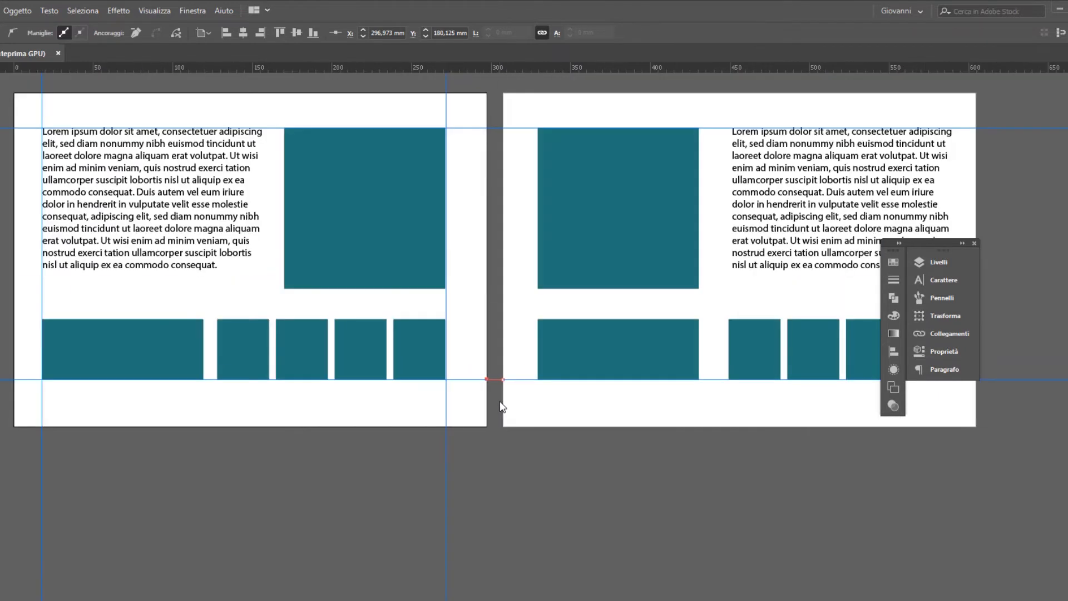
Step: Select and delete both guide segments that cross the gap between the two artboards
left_click_drag(503, 121, 499, 397)
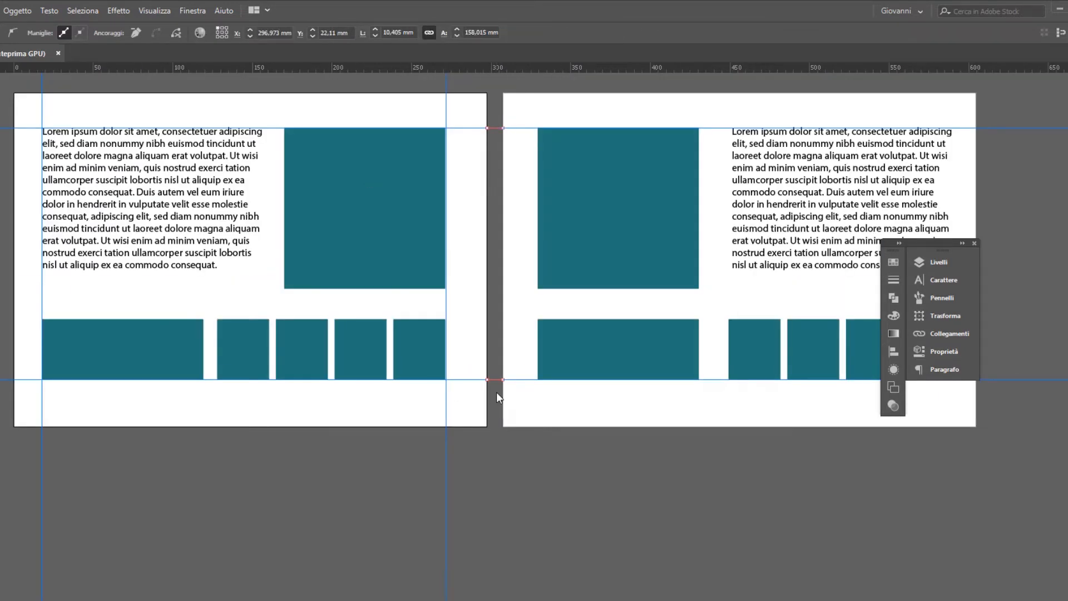
key("Delete")
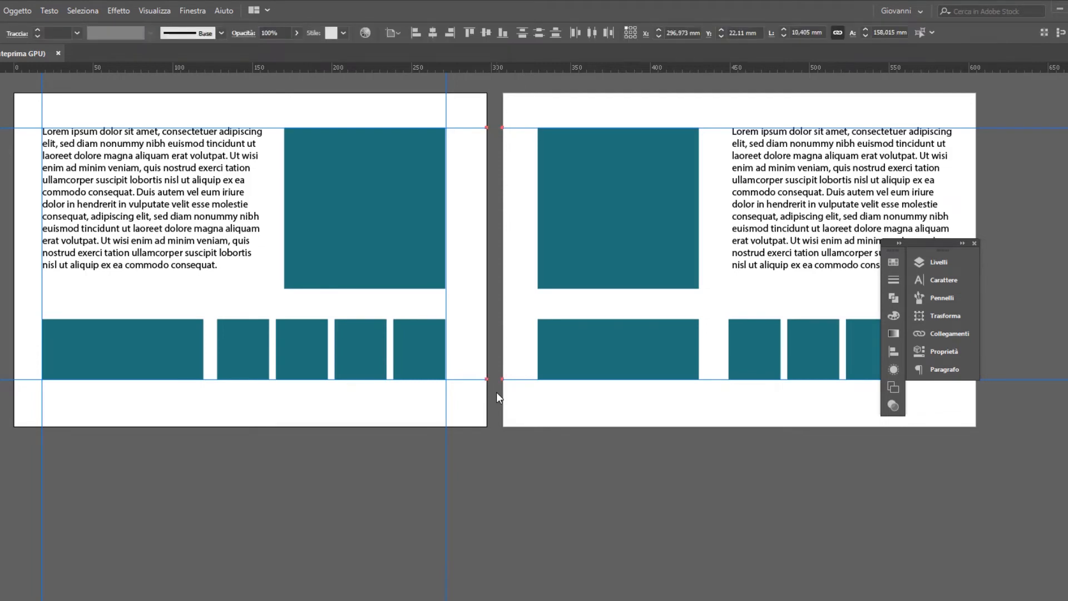
key("Delete")
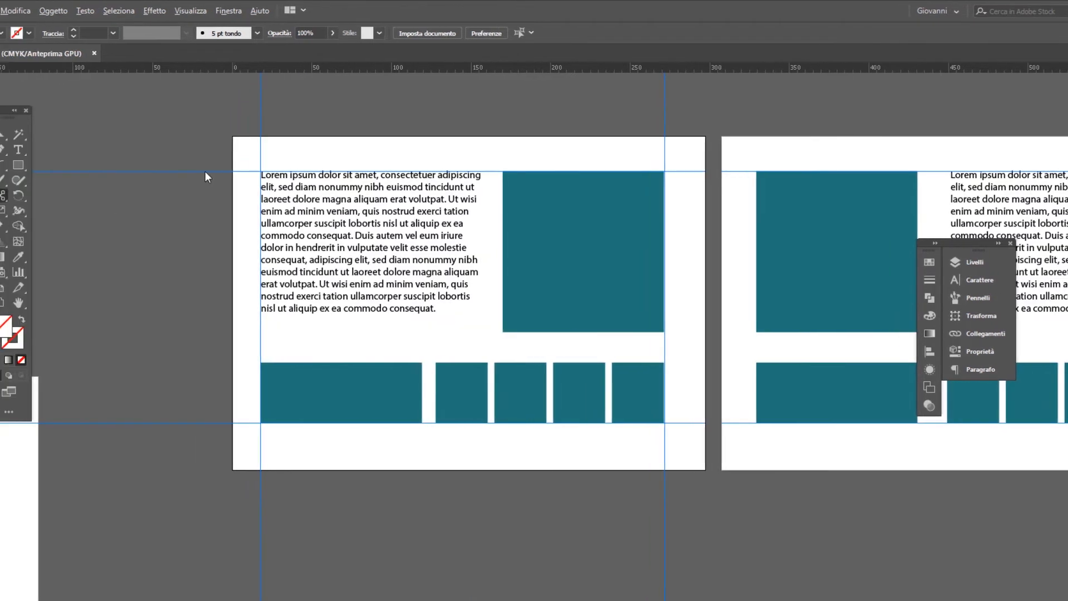
Step: Remove the upper guide's portions in the first artboard's left margin and outside its left edge
scroll(170, 171, "up", 5)
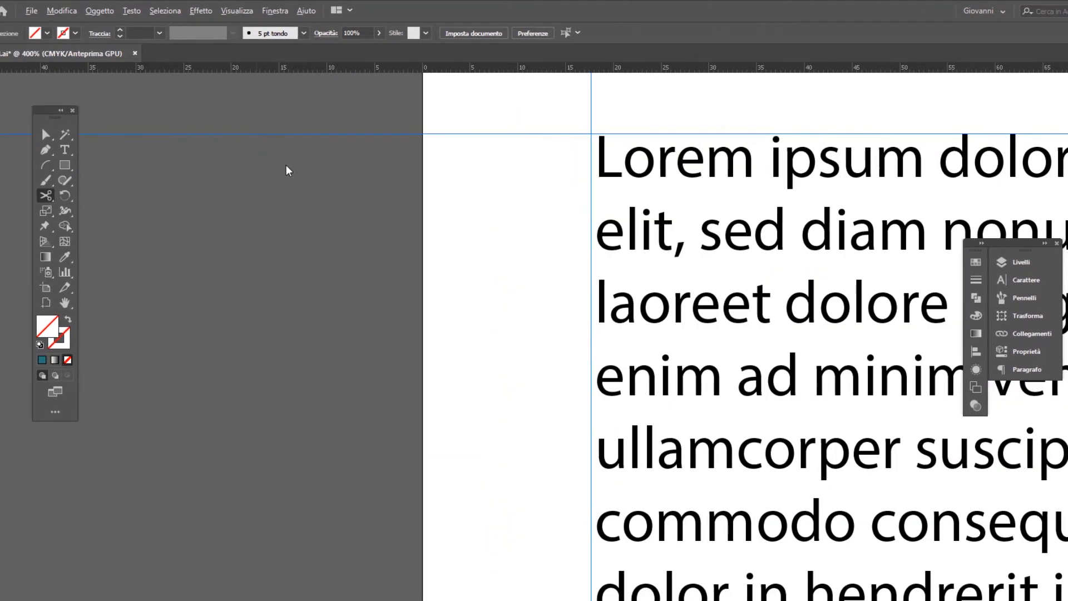
key("v")
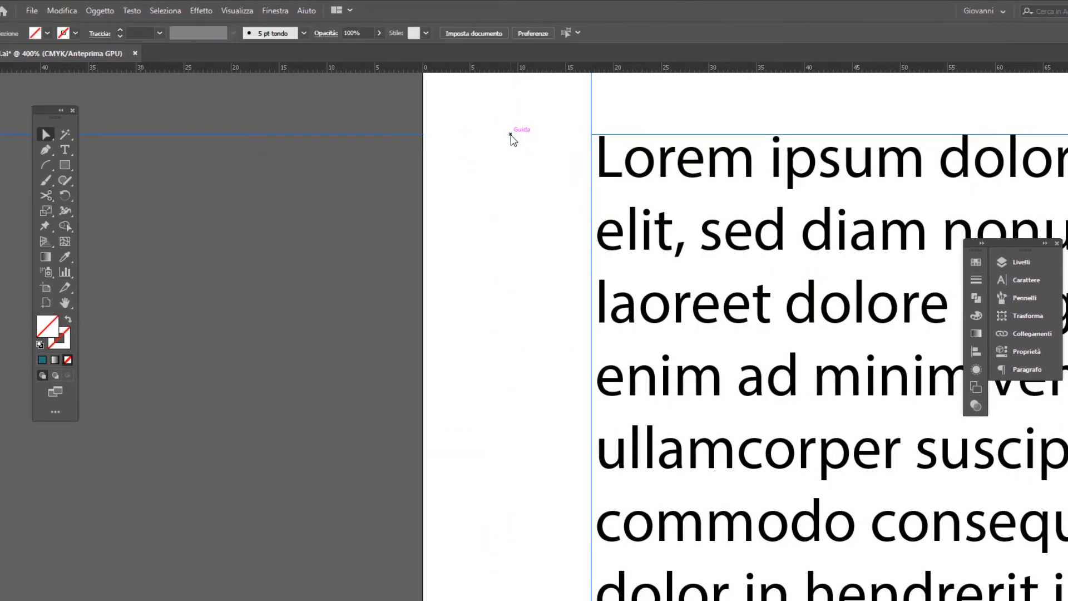
scroll(382, 275, "down", 2)
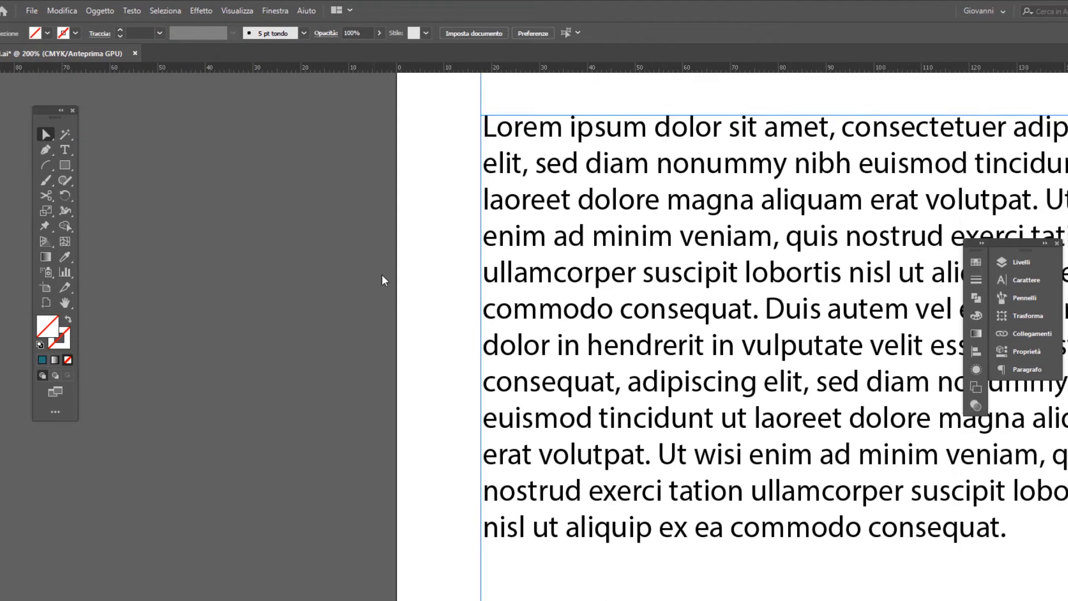
Step: Cut the lower guide at the left vertical guide and the artboard's left edge, and delete the margin segment
scroll(382, 275, "down", 5)
scroll(448, 435, "up", 4)
left_click(46, 195)
left_click(585, 394)
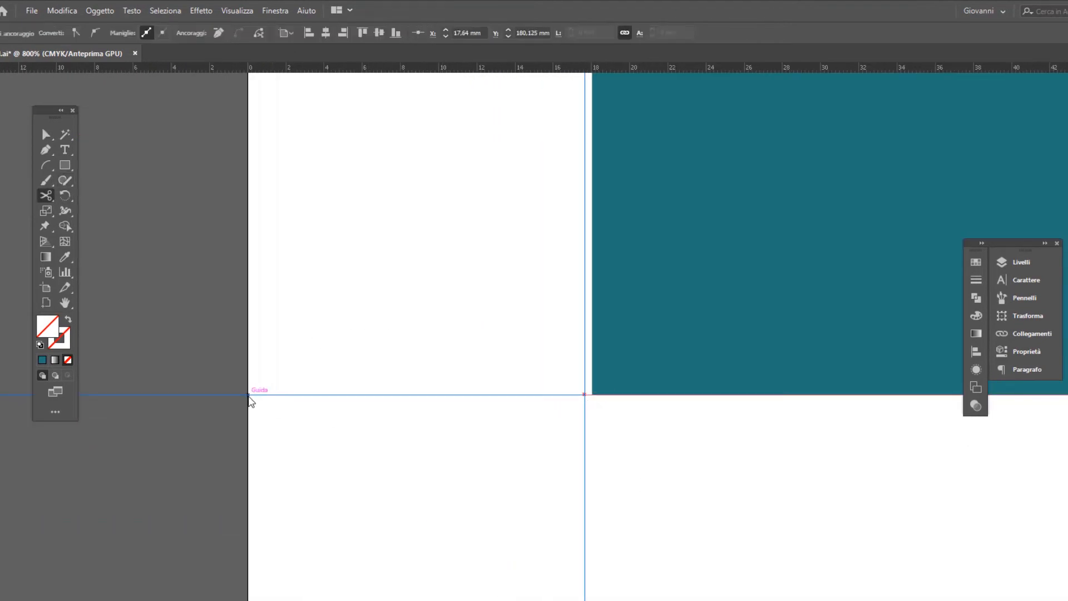
key("v")
key("Delete")
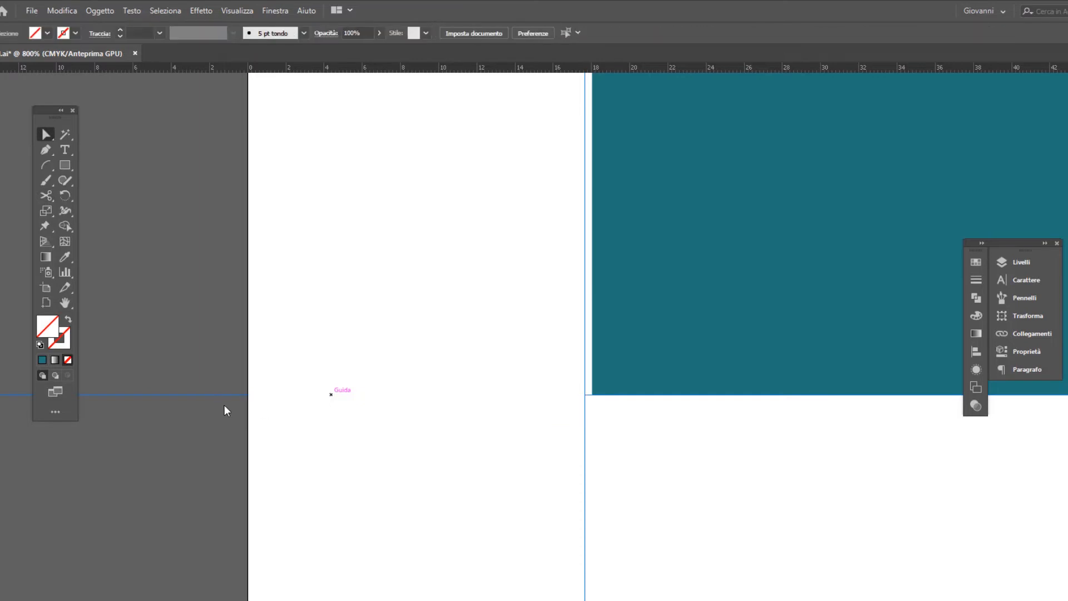
Step: Cut the upper guide with the Scissors tool at the second artboard's right edge
scroll(246, 448, "down", 10)
scroll(472, 504, "up", 2)
scroll(621, 469, "up", 1)
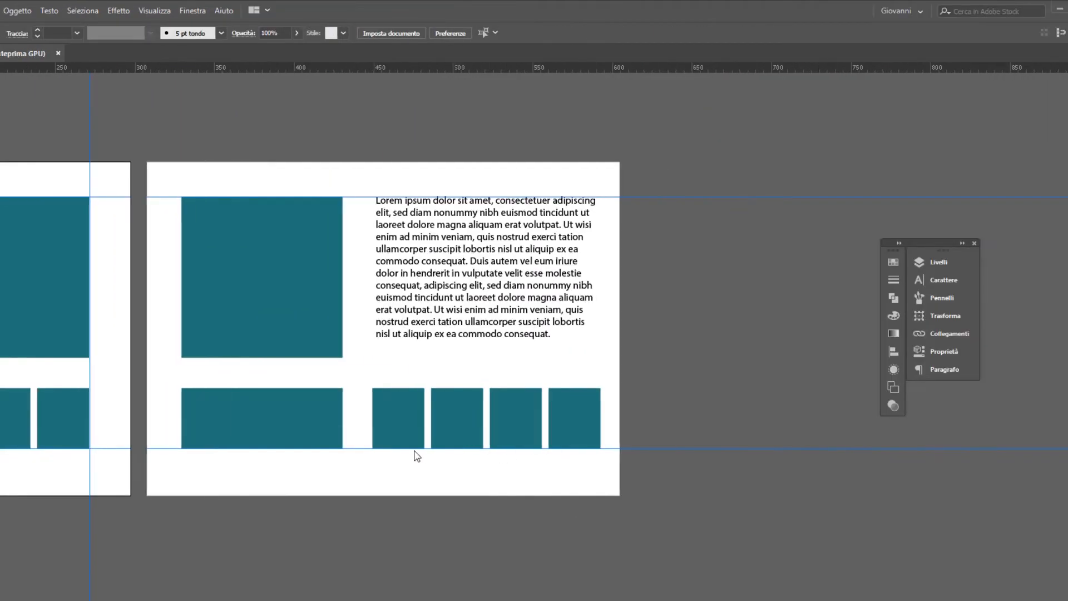
scroll(414, 451, "right", 1)
scroll(582, 201, "up", 5)
key("c")
left_click(572, 174)
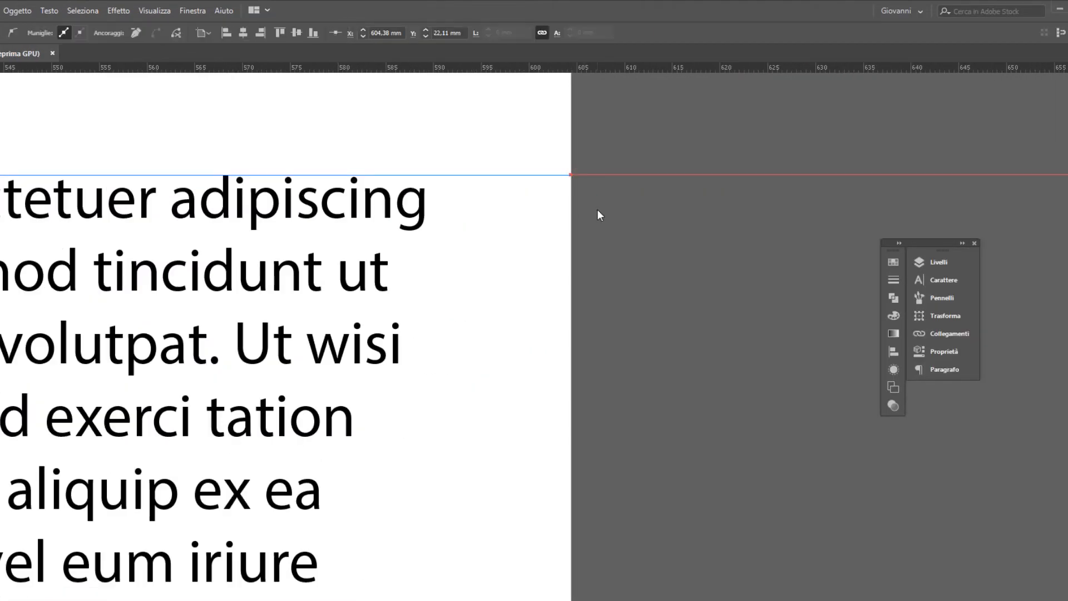
Step: Cut the lower guide at the second artboard's right edge and delete both guide segments beyond that edge
scroll(600, 214, "down", 3)
scroll(608, 393, "up", 2)
scroll(589, 343, "down", 4)
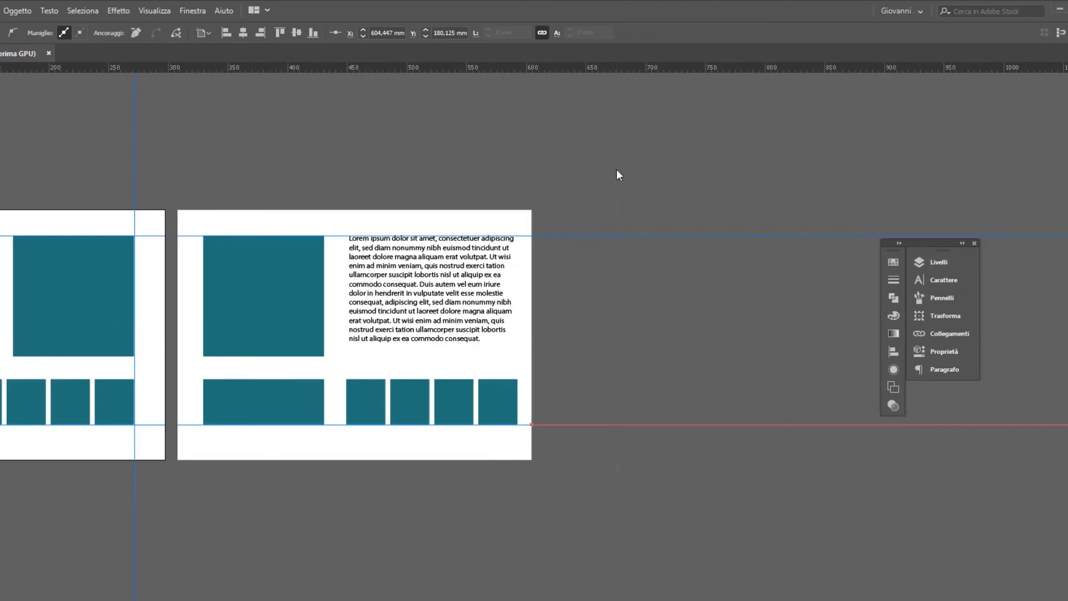
key("Delete")
scroll(267, 369, "down", 2)
scroll(525, 400, "up", 3)
scroll(607, 424, "up", 1)
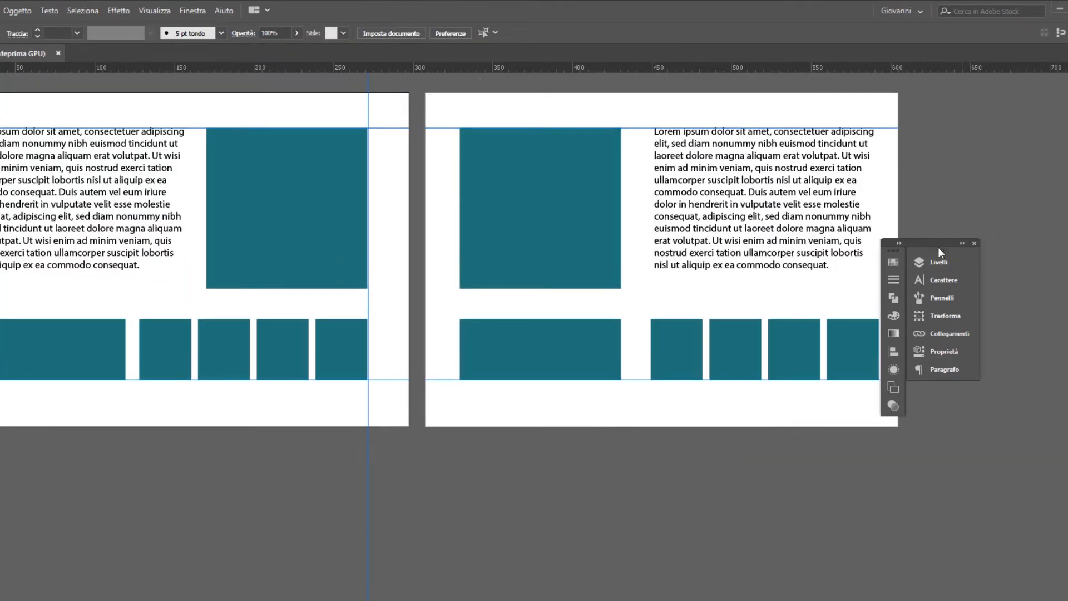
left_click_drag(938, 248, 1016, 113)
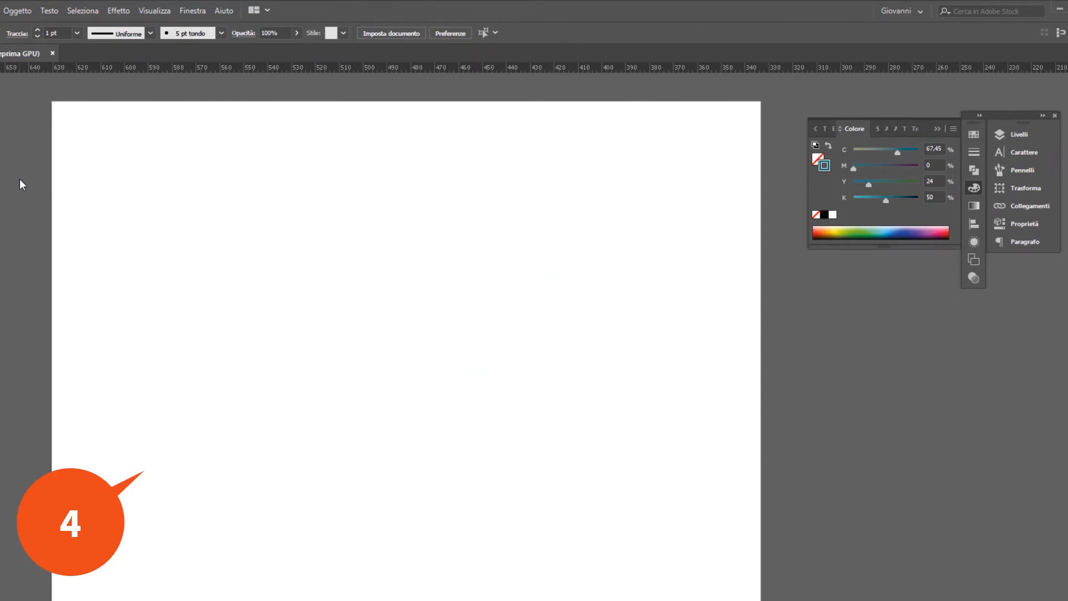
Step: Draw a teal-outlined rectangle about 55.3 by 59.6 mm on the empty artboard and place two duplicates, one below and one beside it
left_click(162, 13)
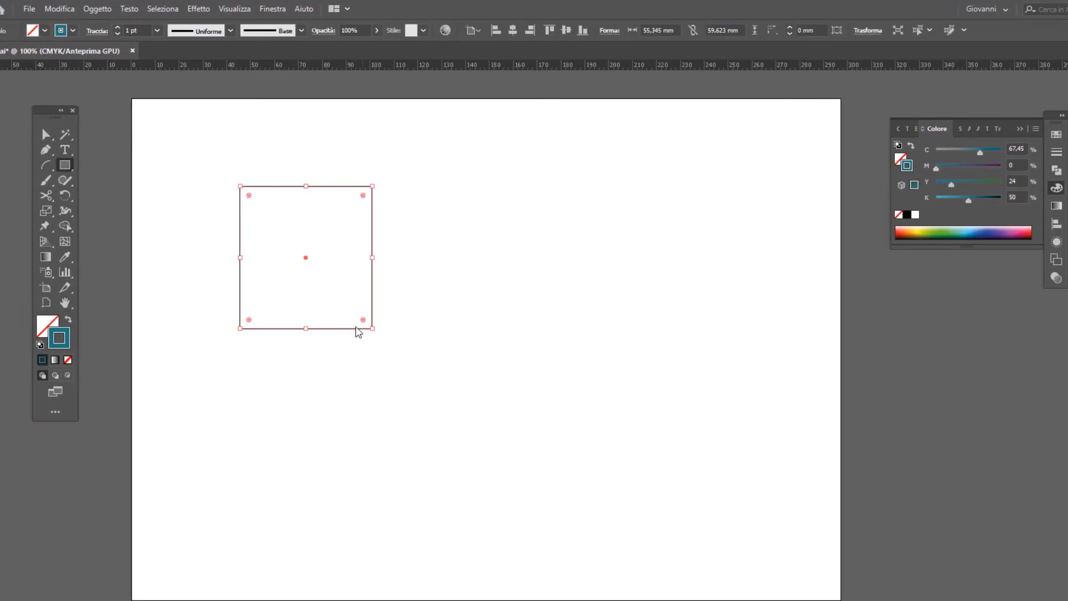
key("a")
left_click_drag(353, 329, 469, 486)
left_click_drag(373, 284, 562, 227)
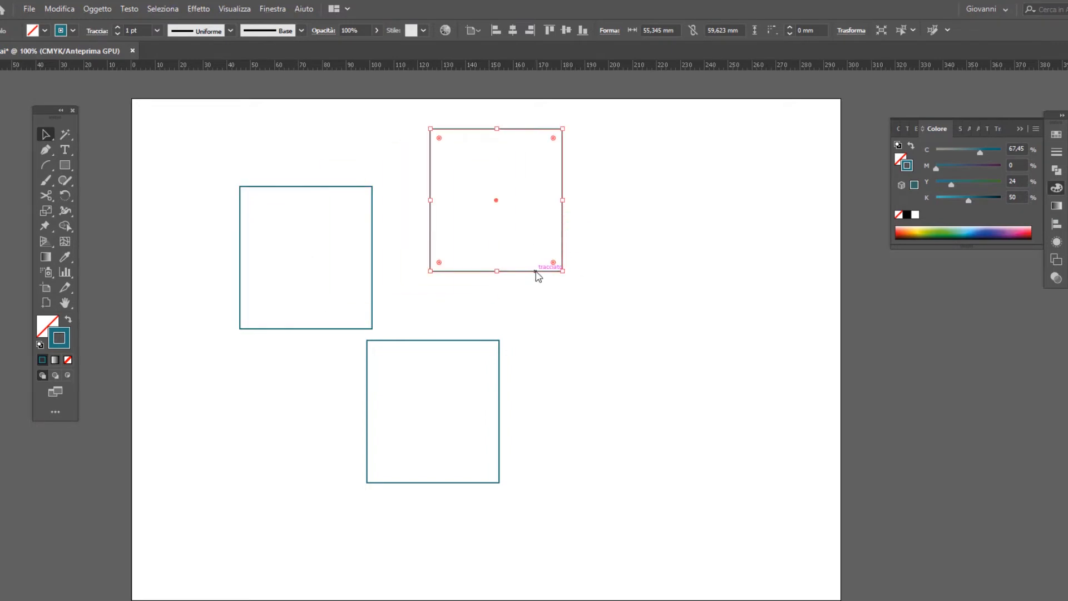
Step: Move the upper-right rectangle so its lower-left corner snaps to the lower rectangle's upper-right corner
left_click_drag(535, 272, 618, 417)
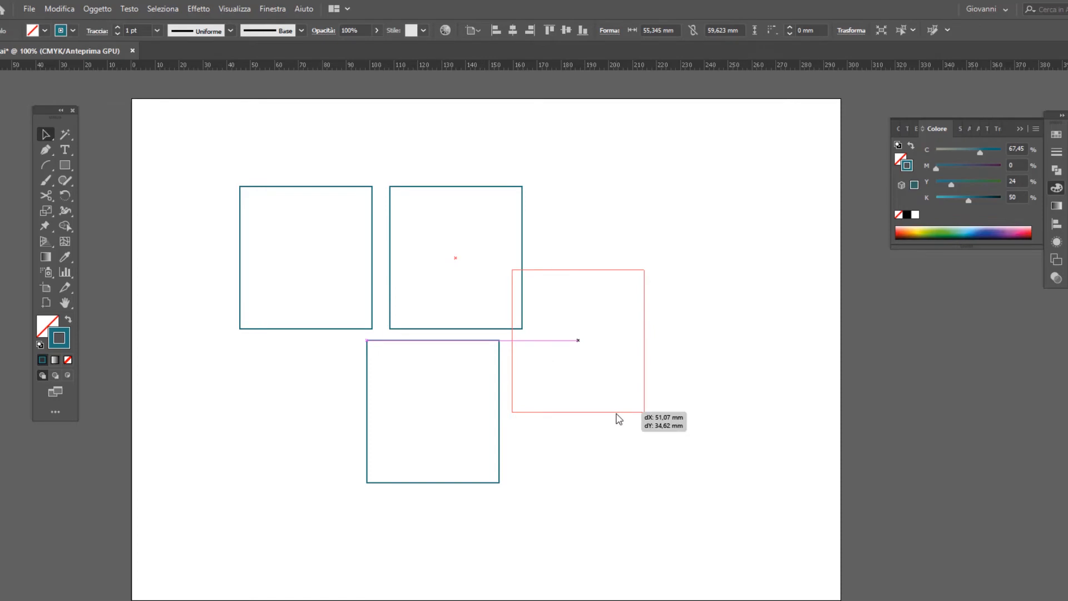
left_click_drag(619, 418, 604, 341)
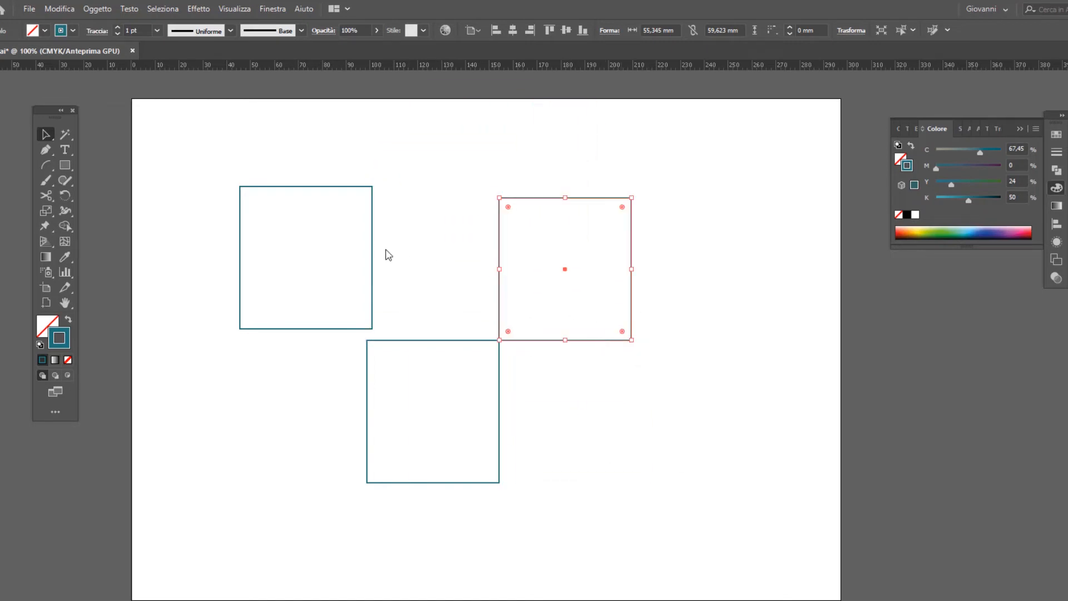
Step: Move the upper-left rectangle so its right edge meets the right rectangle's left edge and its bottom edge aligns with that rectangle's centre
left_click_drag(371, 252, 499, 193)
left_click(673, 423)
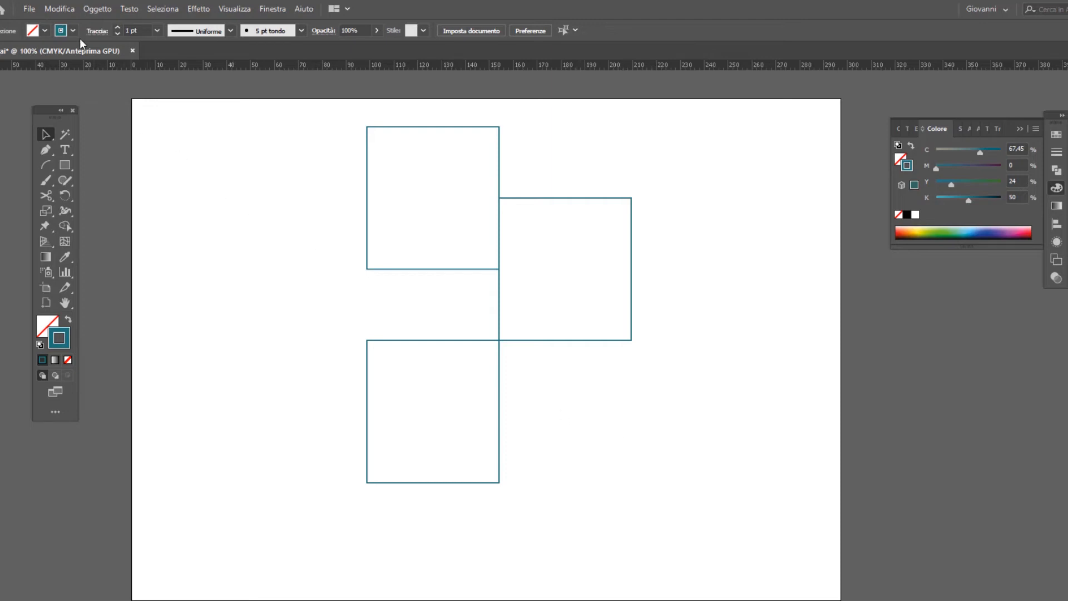
Step: Review the Smart Guides preferences, including the preset colours and the custom colour picker, and leave them without saving changes
left_click(61, 11)
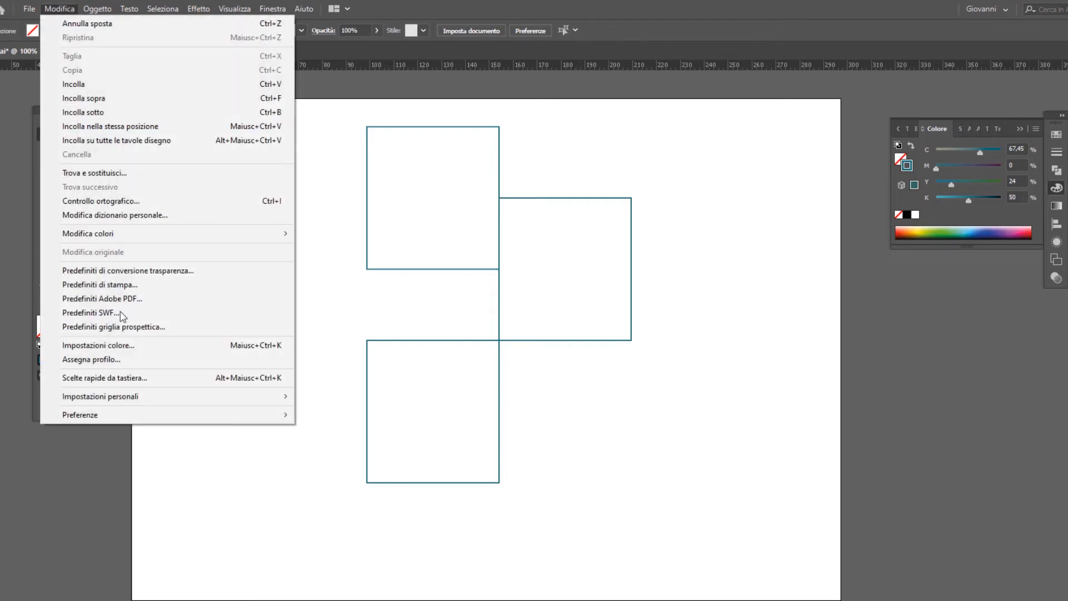
mouse_move(143, 424)
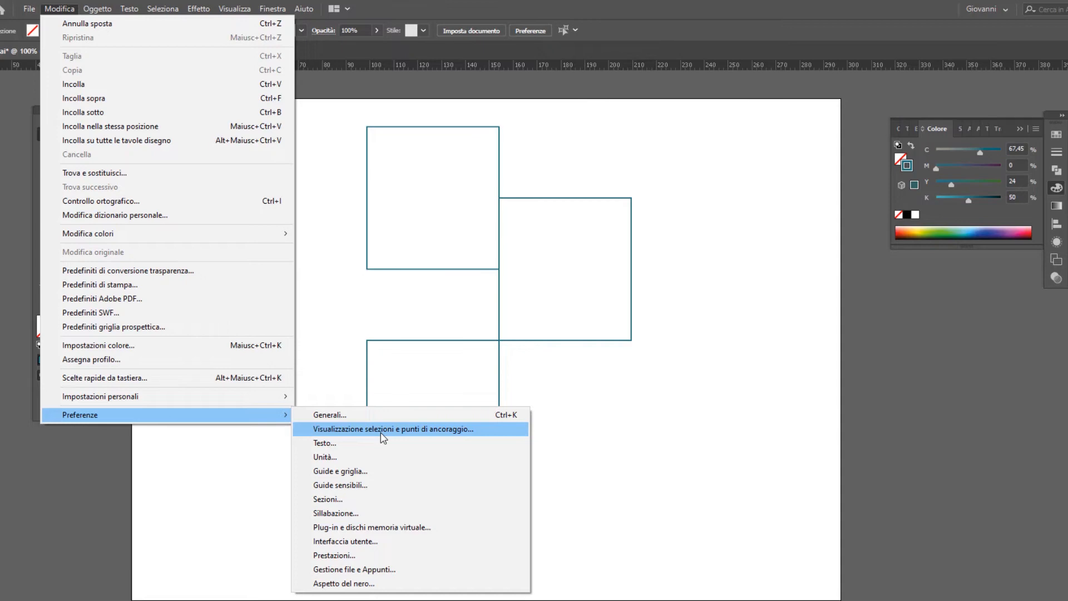
left_click(375, 485)
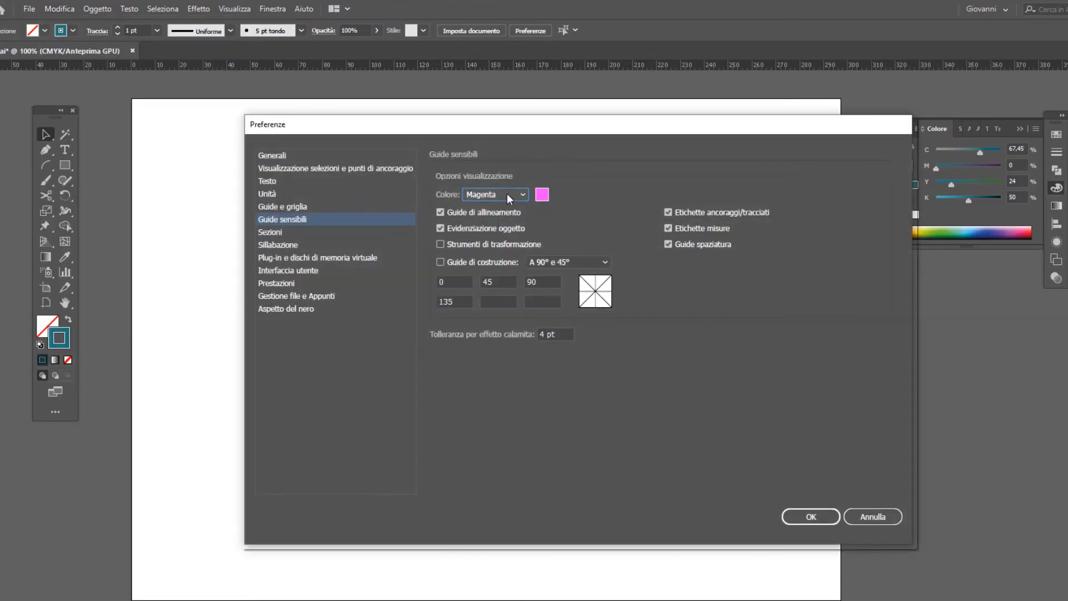
left_click(506, 194)
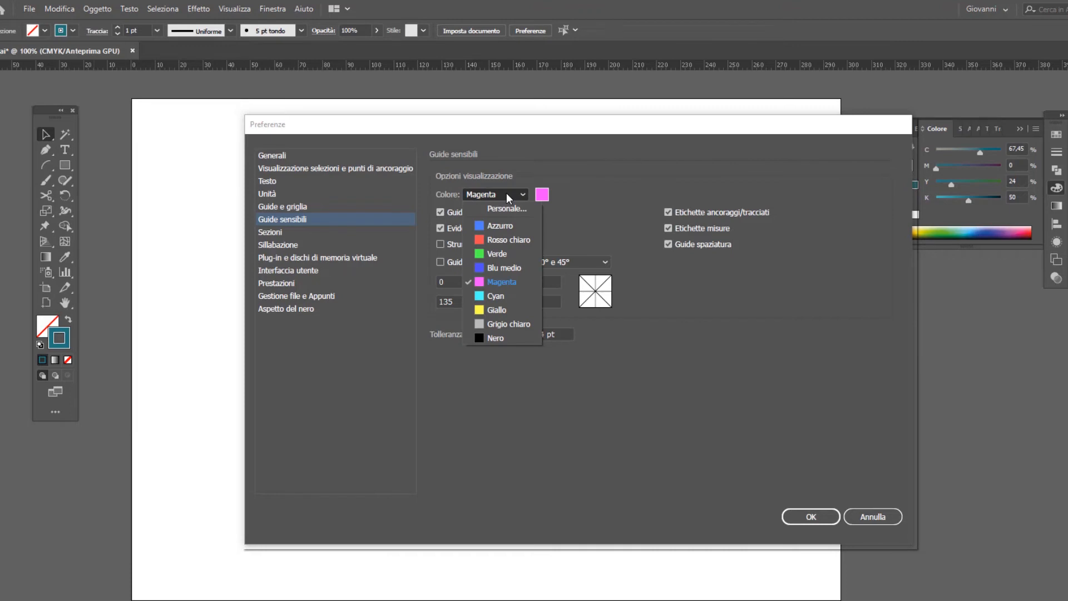
left_click(506, 192)
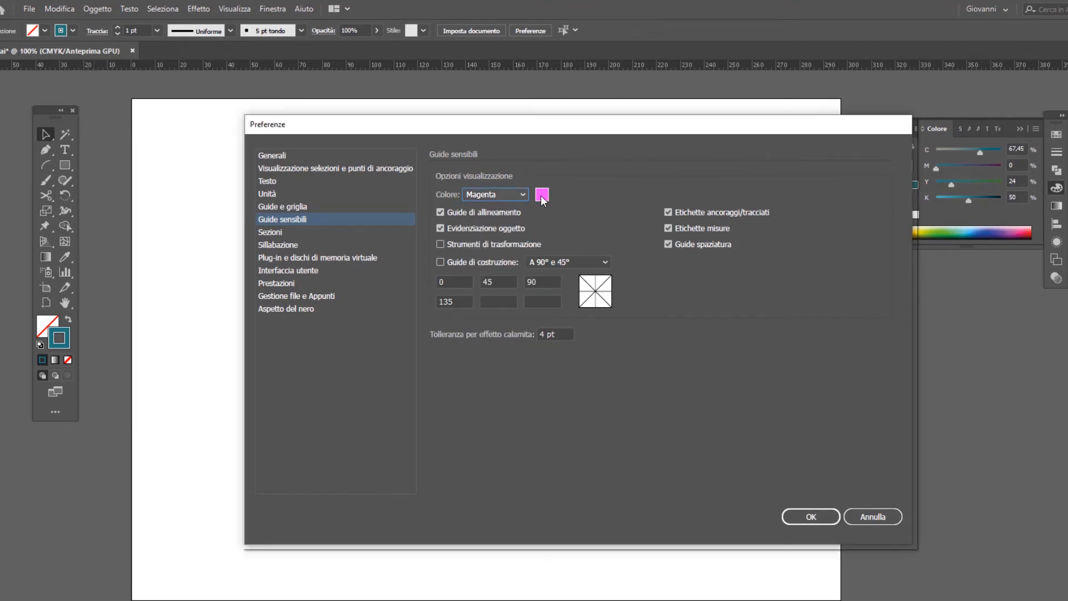
left_click(540, 195)
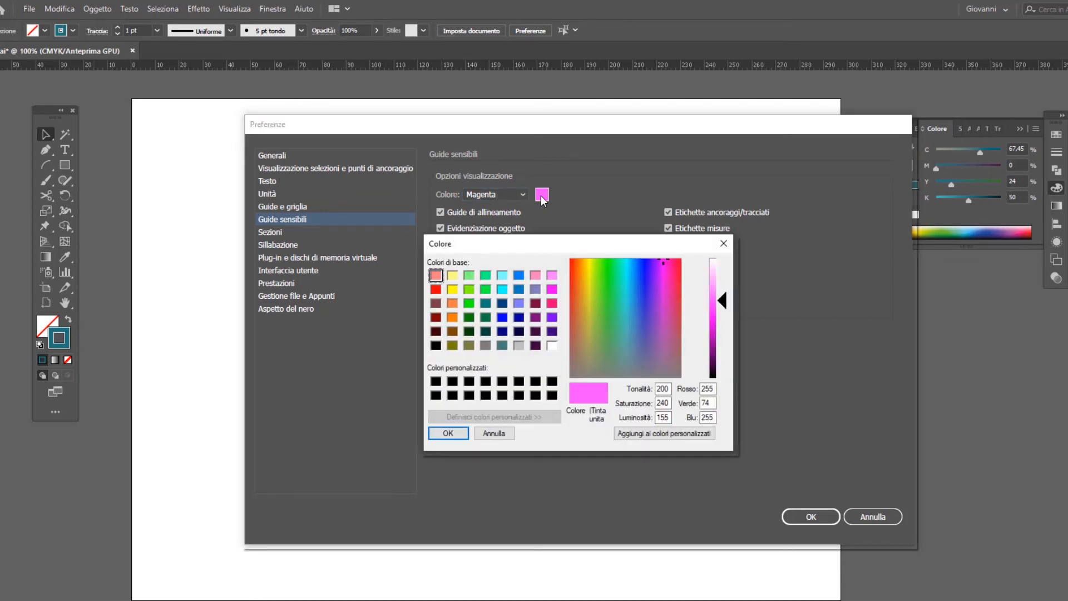
left_click(724, 244)
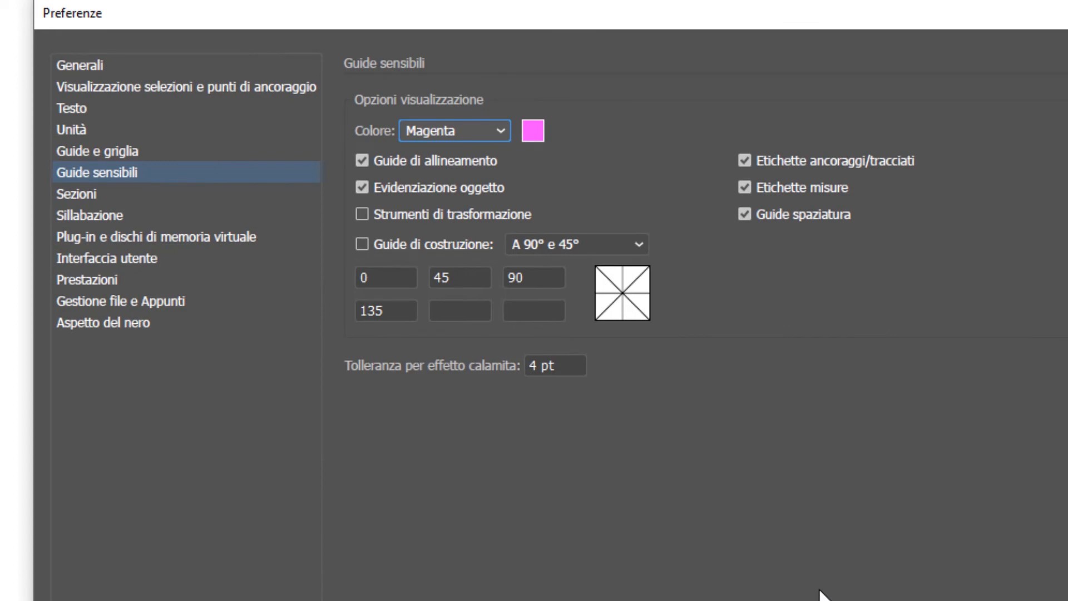
left_click(872, 532)
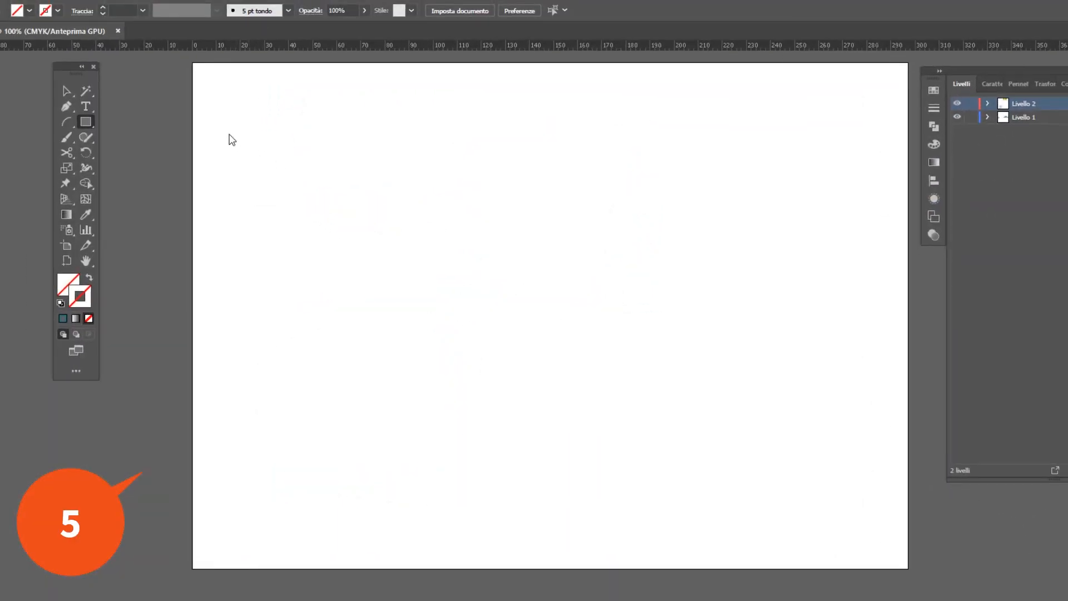
Step: Draw a teal-outlined rectangle covering the whole empty artboard, 297 by 210 mm
left_click(63, 318)
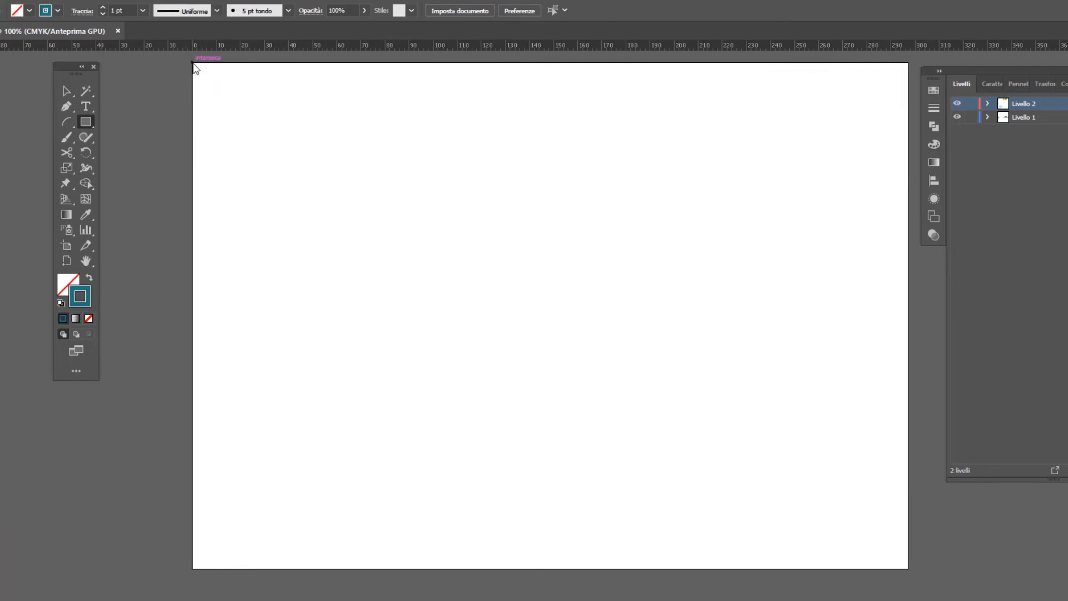
left_click_drag(194, 63, 907, 566)
left_click(66, 91)
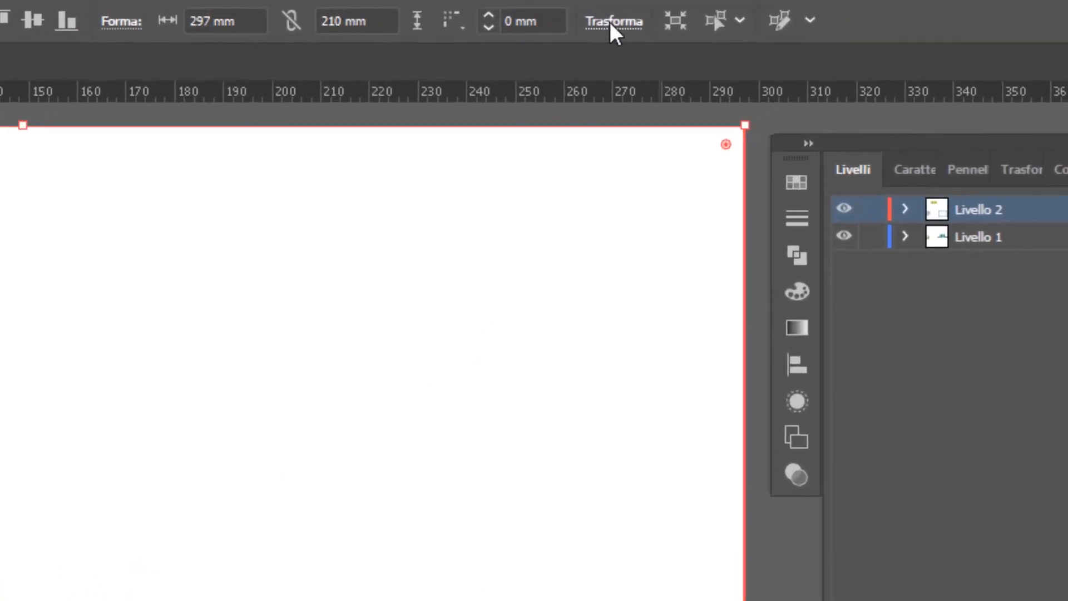
Step: Link the rectangle's proportions and divide its width by 3, scaling it to 99 by 70 mm
left_click(610, 22)
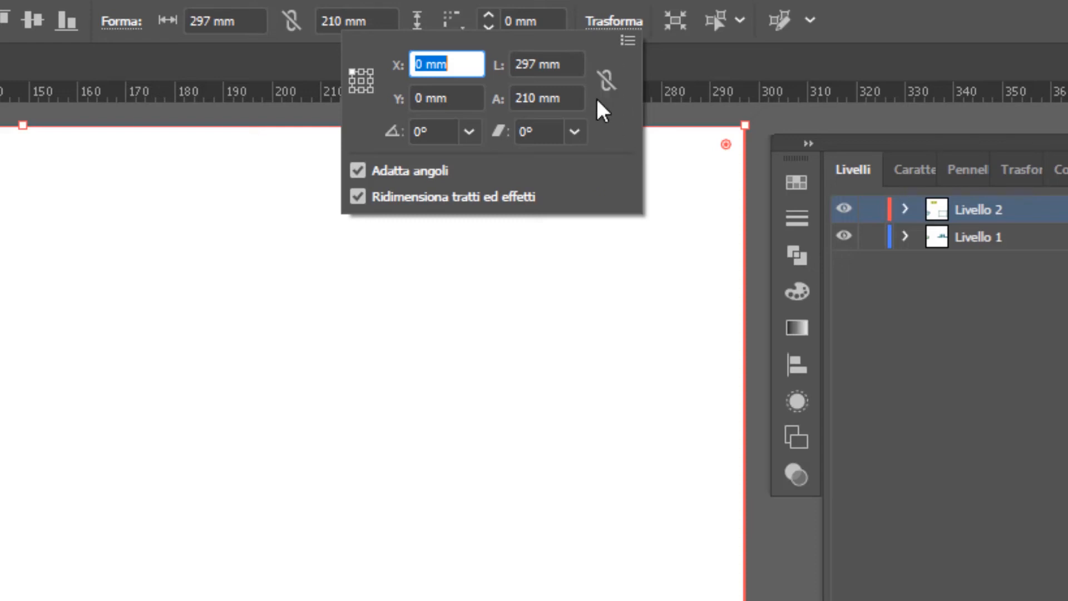
left_click(573, 60)
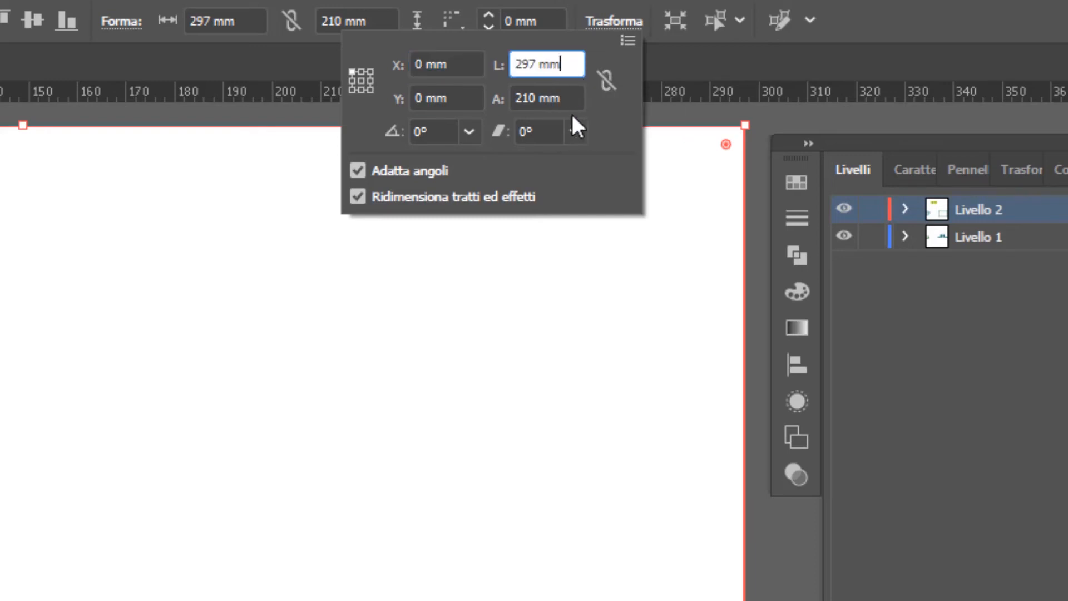
left_click(604, 84)
type("3")
key("Tab")
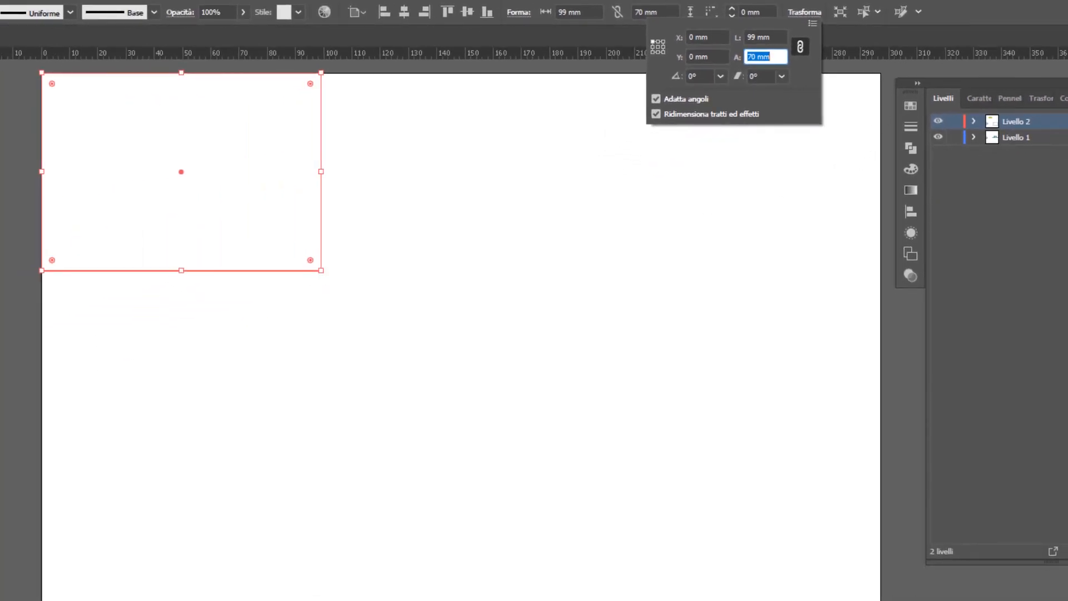
key("Return")
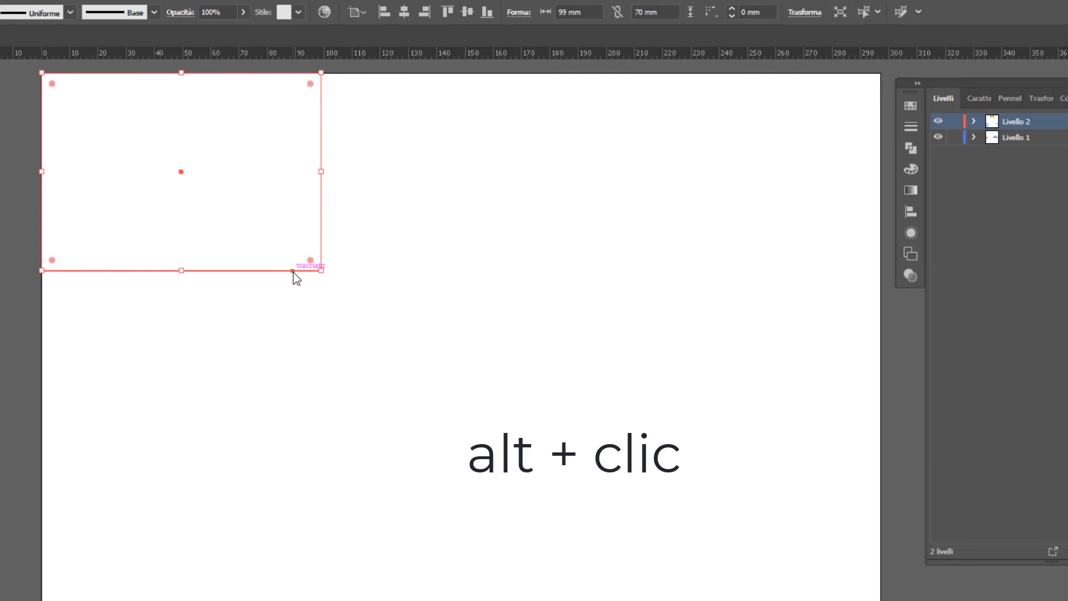
Step: Duplicate the rectangle across the artboard's top row and copy that row downward to form a 3 by 3 grid
left_click_drag(292, 272, 826, 278)
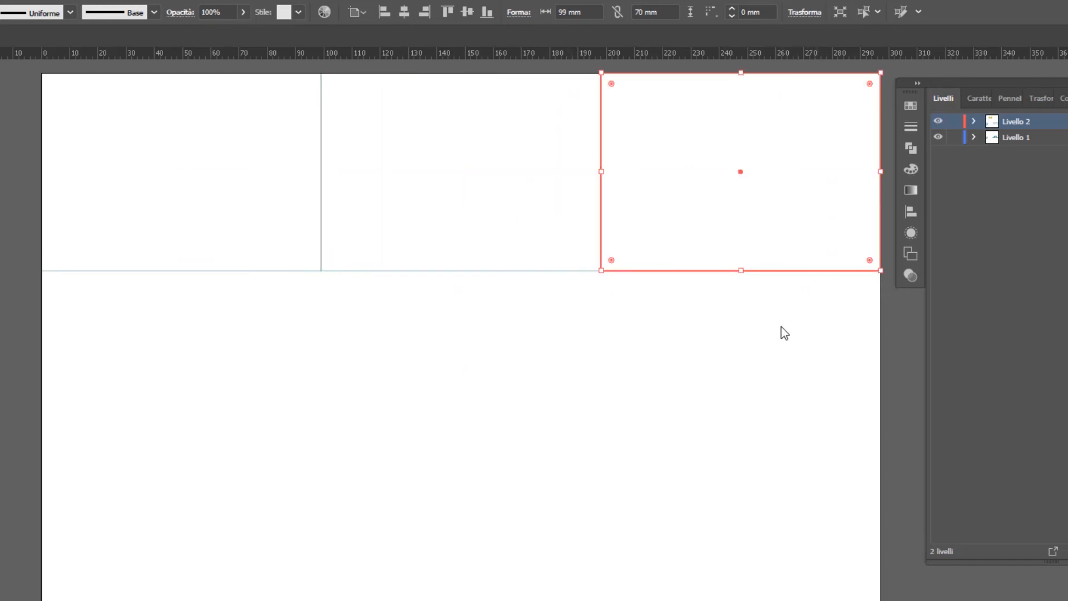
key("ctrl+a")
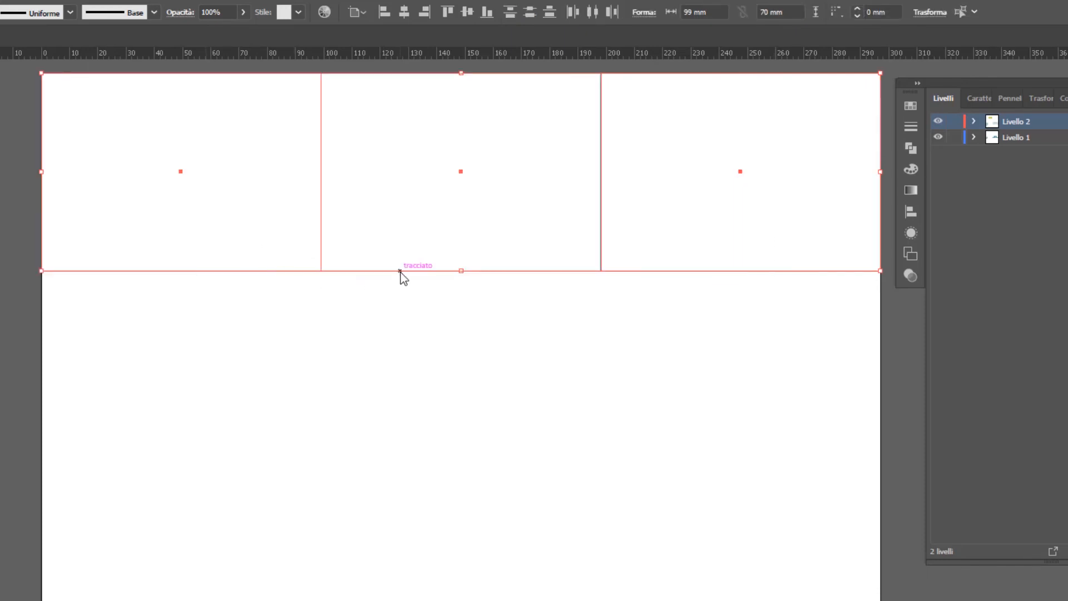
left_click_drag(400, 273, 403, 468)
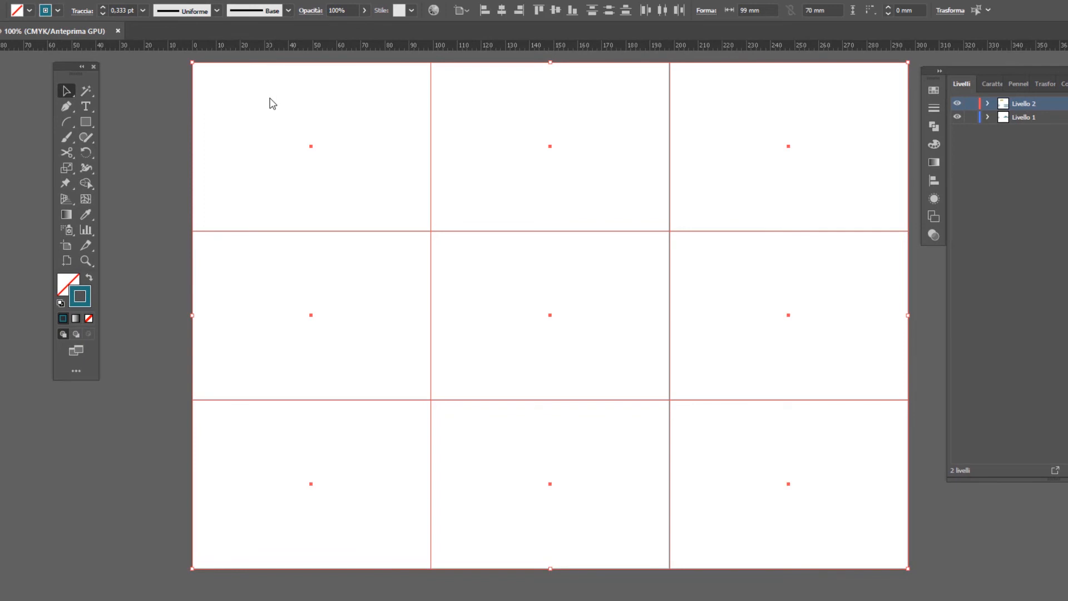
Step: Convert the nine grid rectangles into guides
right_click(271, 103)
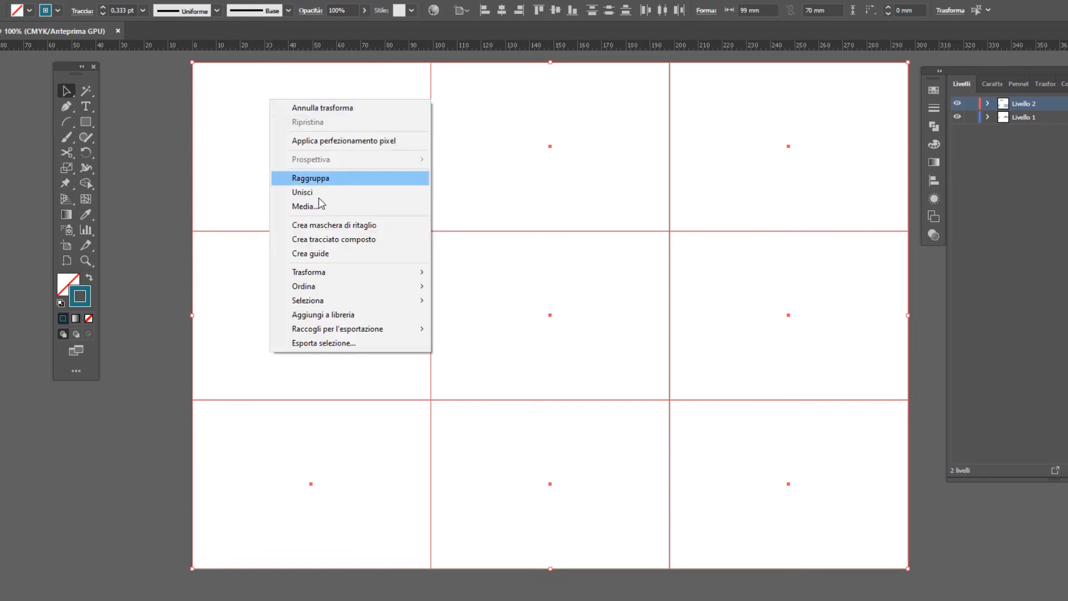
left_click(335, 253)
left_click(334, 253)
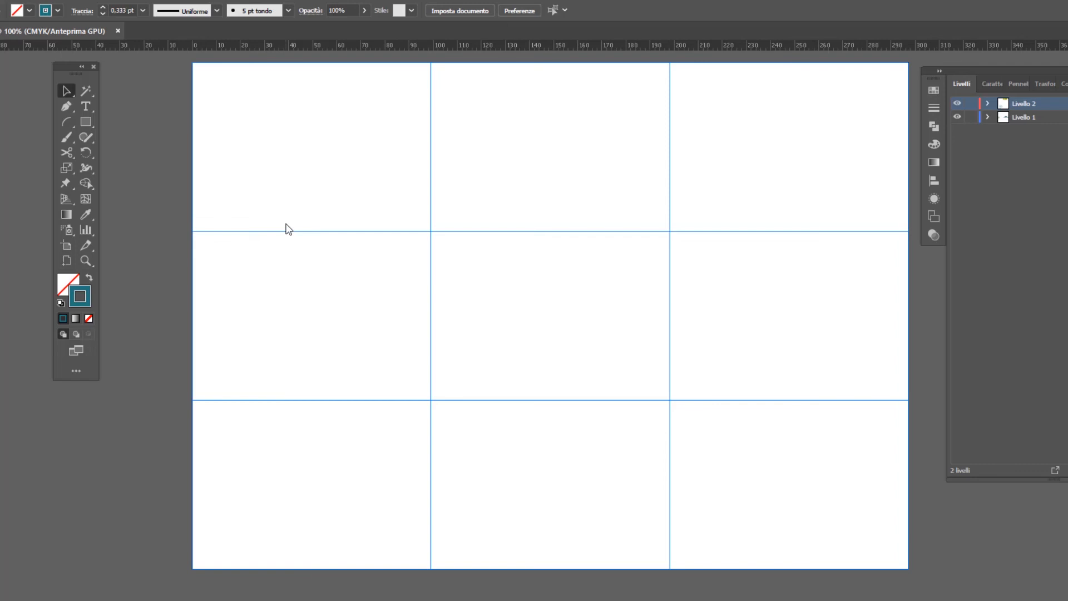
Step: Draw a rounded rectangle about 60.4 by 45.7 mm centred in the top-left grid cell and place a copy in the cell below
left_click(84, 124)
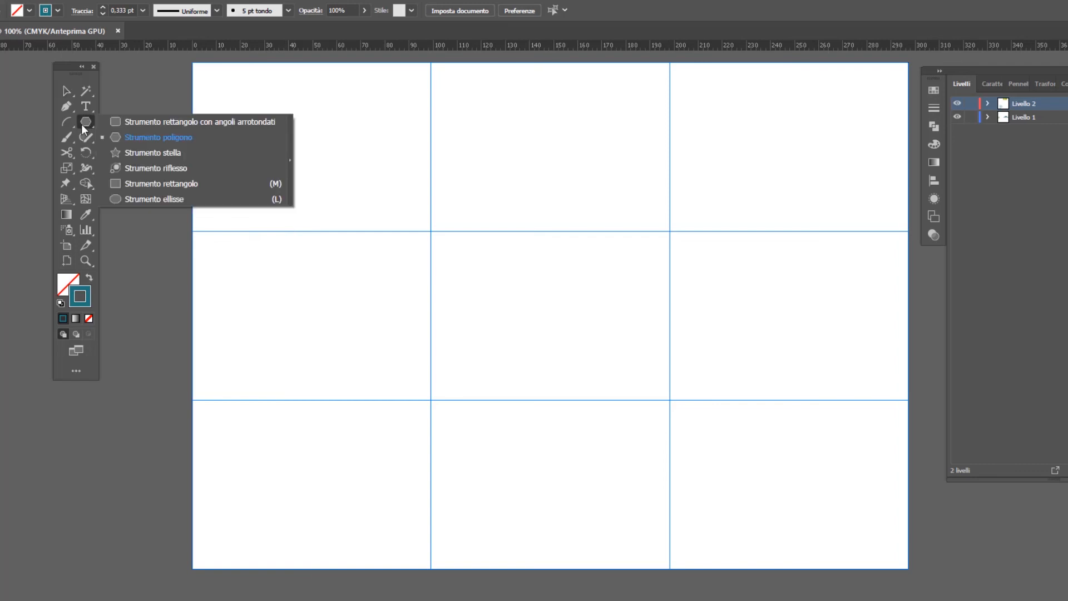
left_click(146, 125)
mouse_move(233, 90)
left_mouse_down()
mouse_move(368, 217)
mouse_move(391, 216)
mouse_move(393, 202)
mouse_move(383, 214)
mouse_move(379, 201)
mouse_move(342, 201)
mouse_move(350, 202)
mouse_move(348, 346)
mouse_move(377, 357)
mouse_move(353, 360)
mouse_move(352, 375)
left_mouse_up()
key("v")
left_click(358, 204)
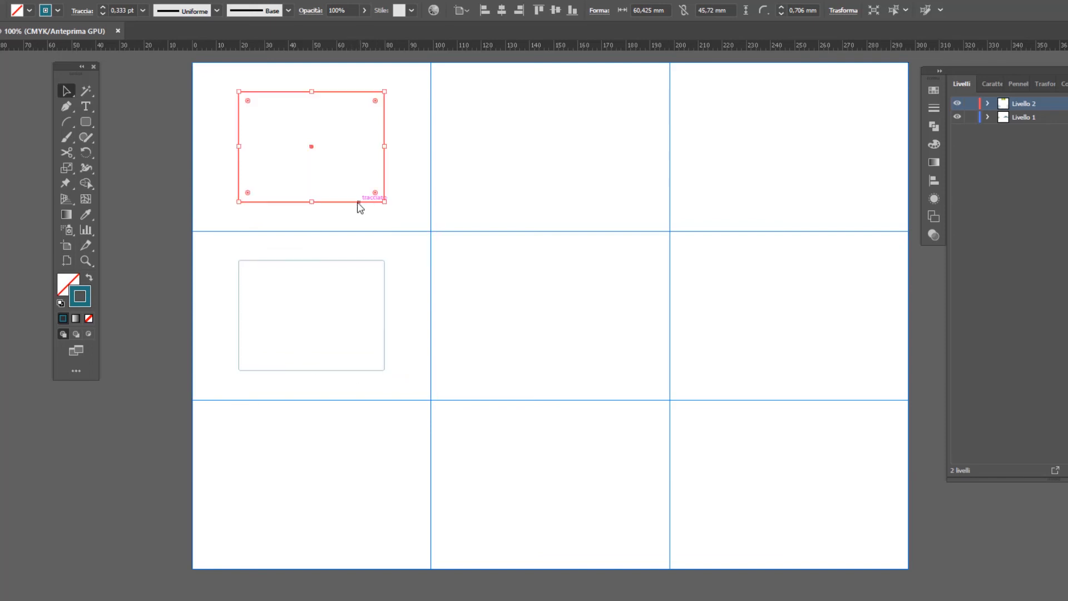
Step: Duplicate the rounded rectangles into the middle column and snap both middle-row ones to the upper horizontal guide, aligned beneath the top-row ones
left_click_drag(357, 204, 593, 372)
left_click_drag(627, 291, 665, 257)
left_click_drag(366, 260, 366, 235)
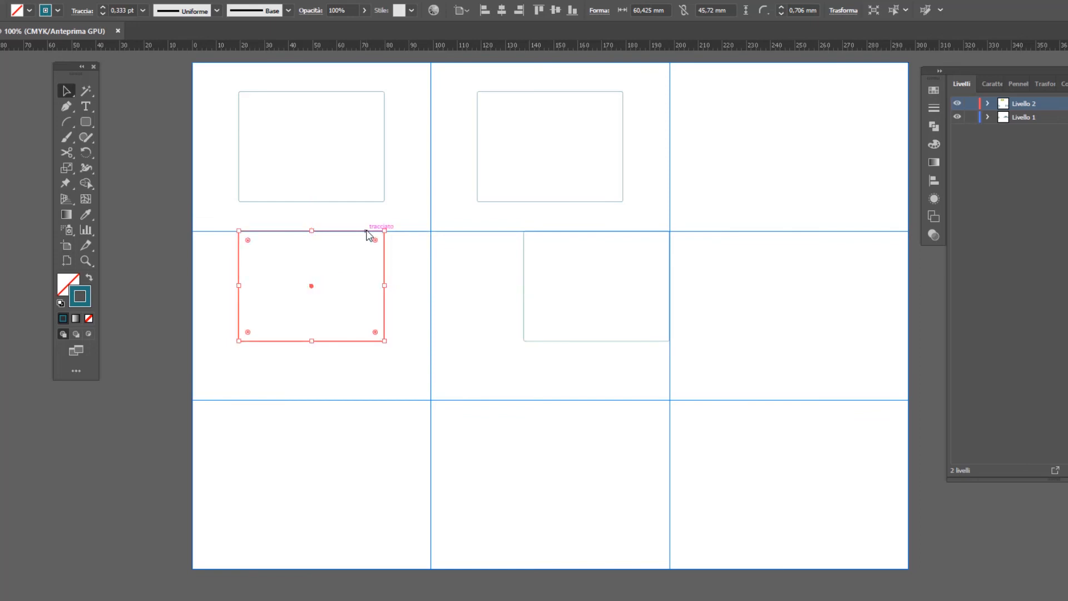
left_click_drag(527, 249, 481, 245)
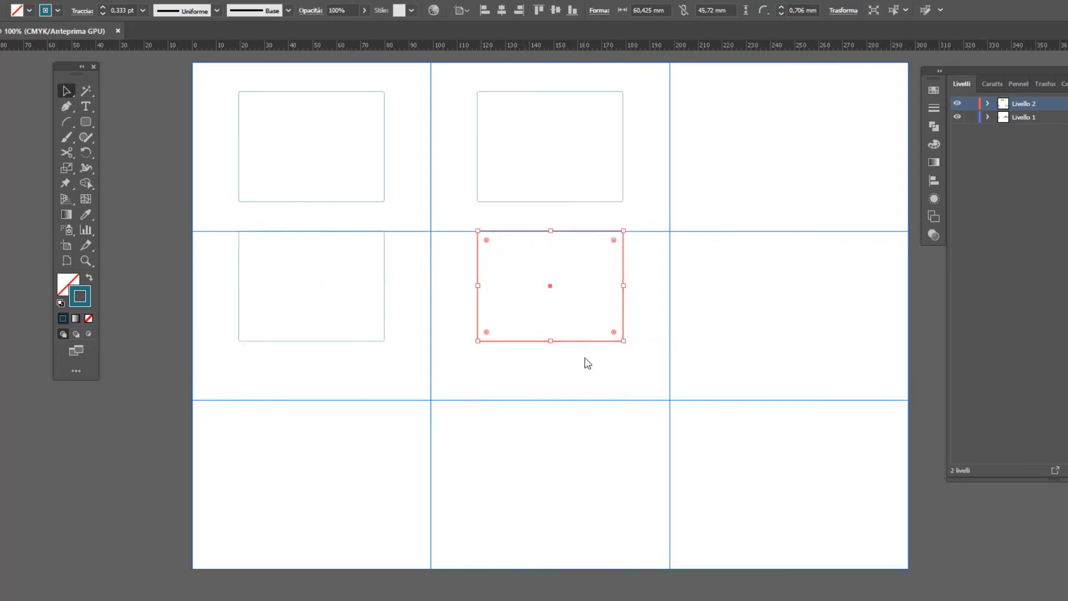